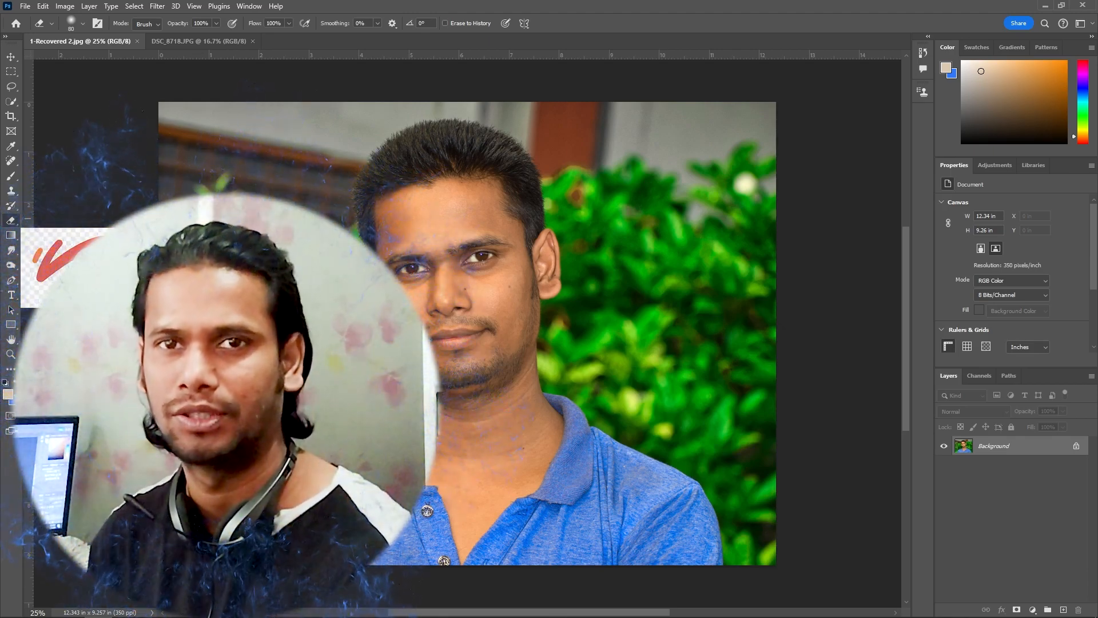
# Select the Eraser tool, enlarge its brush preset list and try the round presets under General Brushes
pyautogui.rightClick(14, 225)
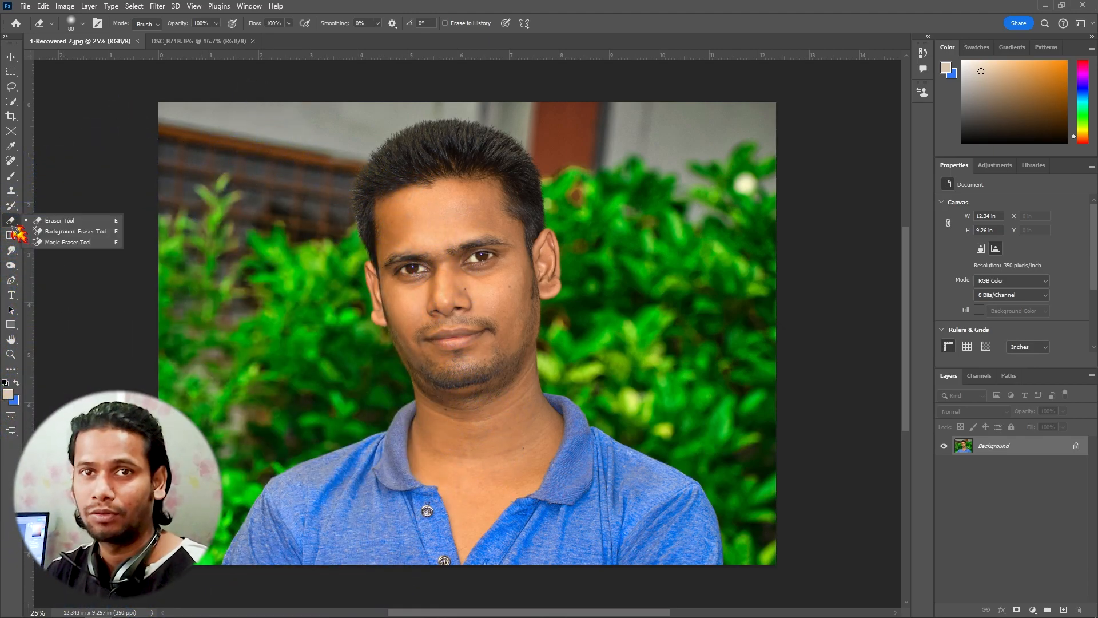
pyautogui.click(64, 224)
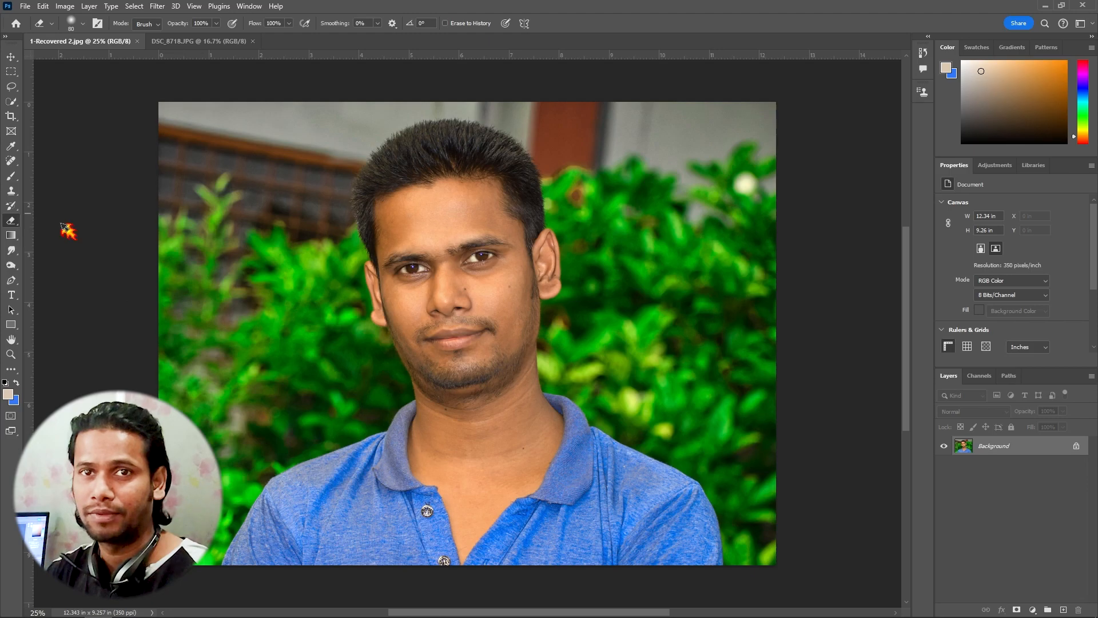
pyautogui.click(83, 24)
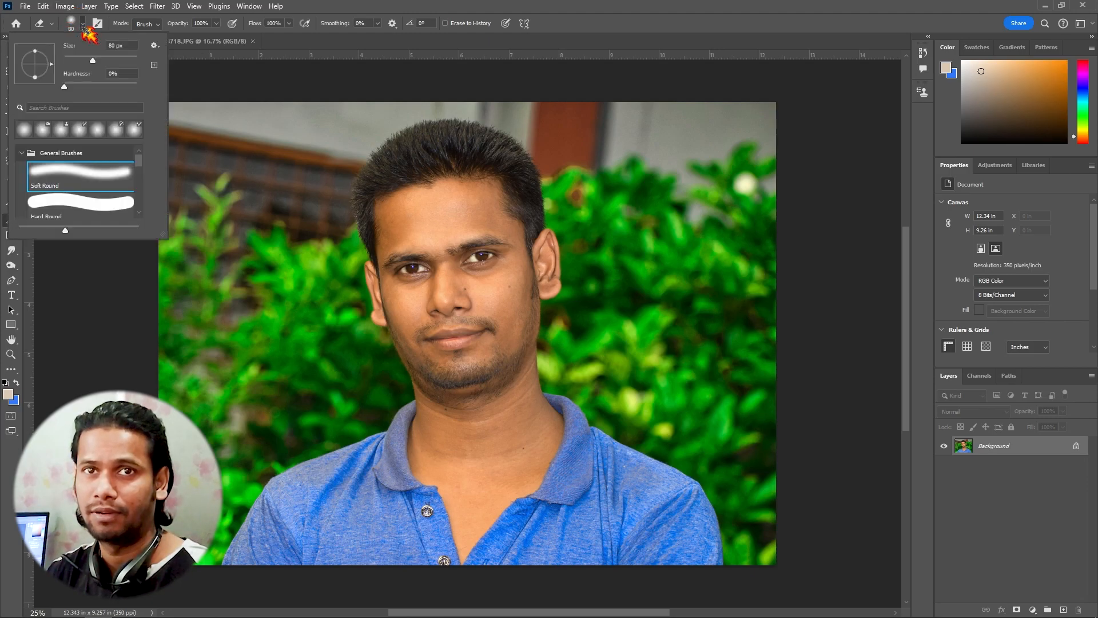
pyautogui.click(53, 203)
pyautogui.click(56, 167)
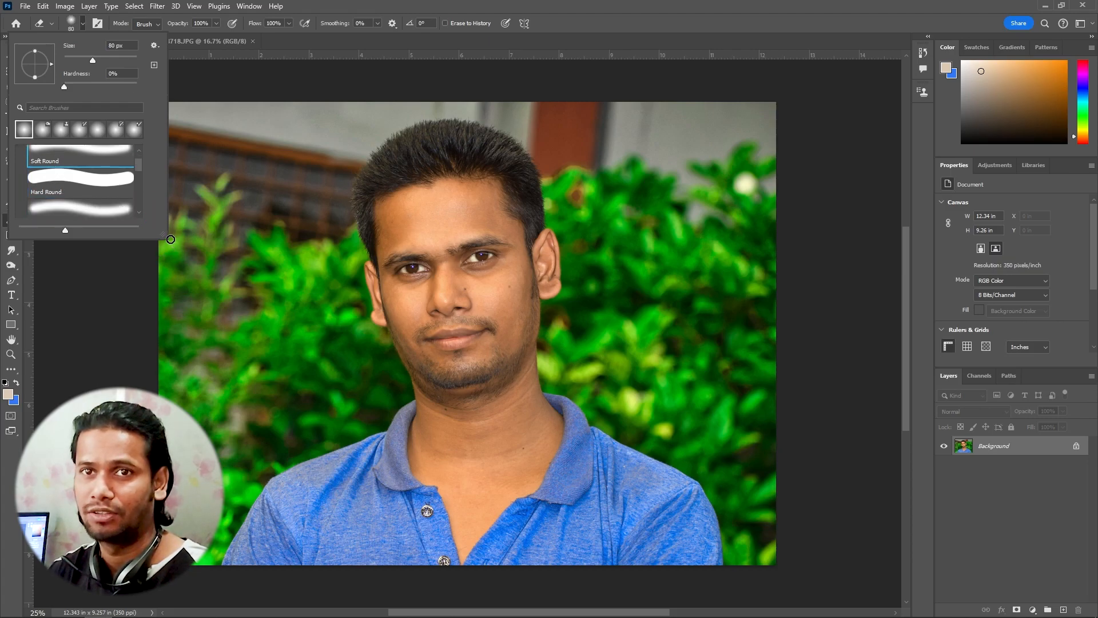
pyautogui.moveTo(164, 236)
pyautogui.mouseDown()
pyautogui.moveTo(258, 295)
pyautogui.moveTo(252, 307)
pyautogui.moveTo(253, 292)
pyautogui.mouseUp()
pyautogui.scroll(-2, 96, 218)
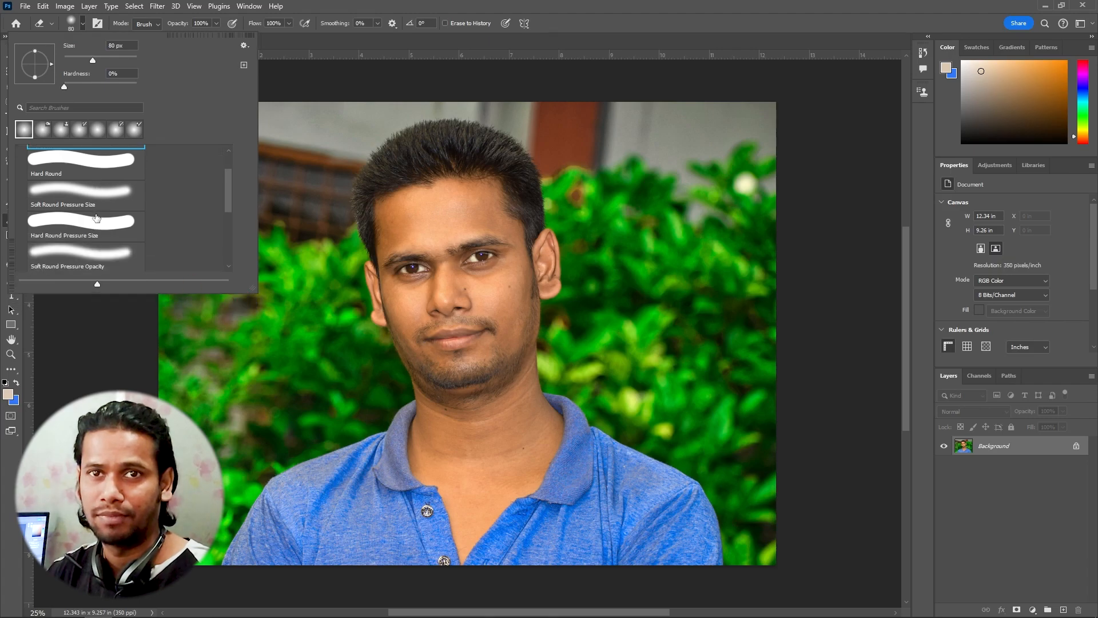
pyautogui.scroll(-1, 99, 254)
pyautogui.scroll(3, 81, 230)
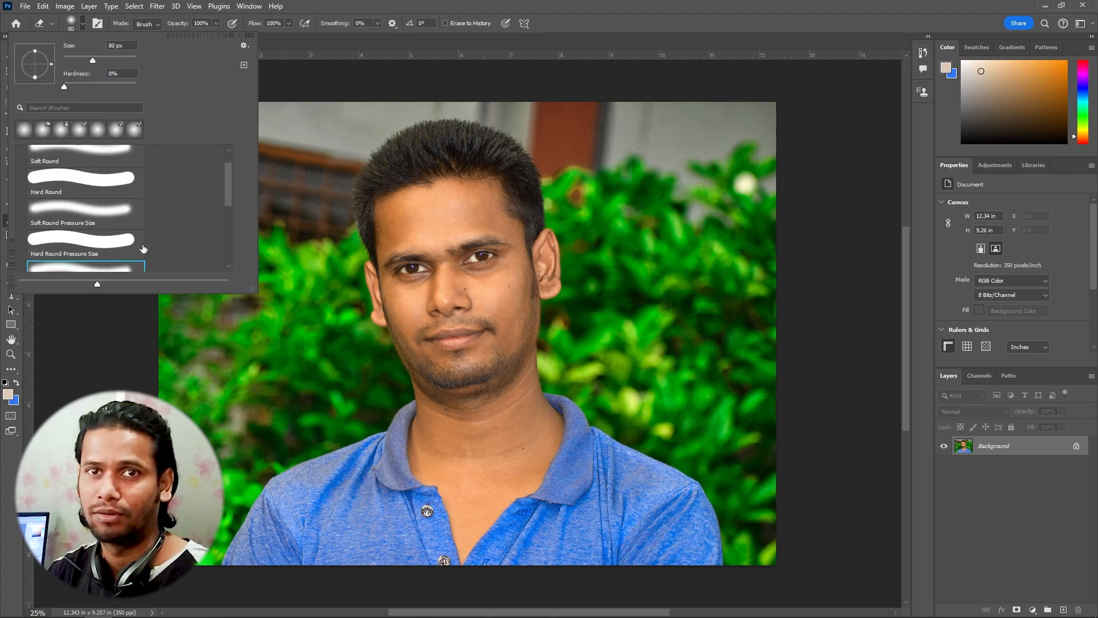
pyautogui.click(87, 178)
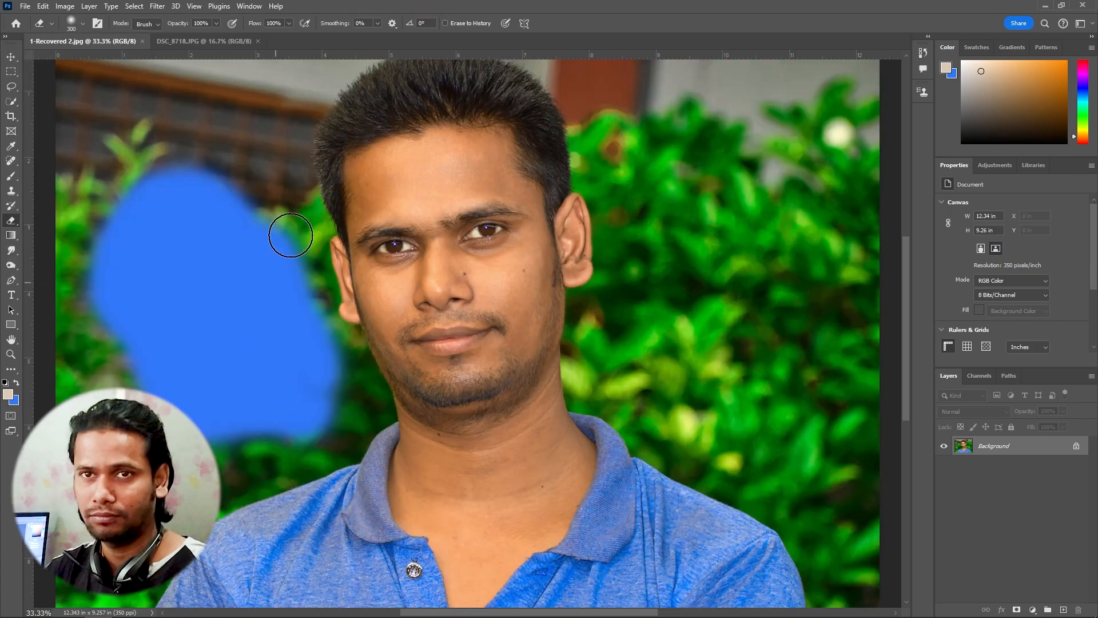
# Try erasing the foliage beside the face with a 300 px brush, and undo the erased strokes
pyautogui.moveTo(289, 233)
pyautogui.mouseDown()
pyautogui.moveTo(272, 181)
pyautogui.moveTo(219, 176)
pyautogui.moveTo(213, 223)
pyautogui.mouseUp()
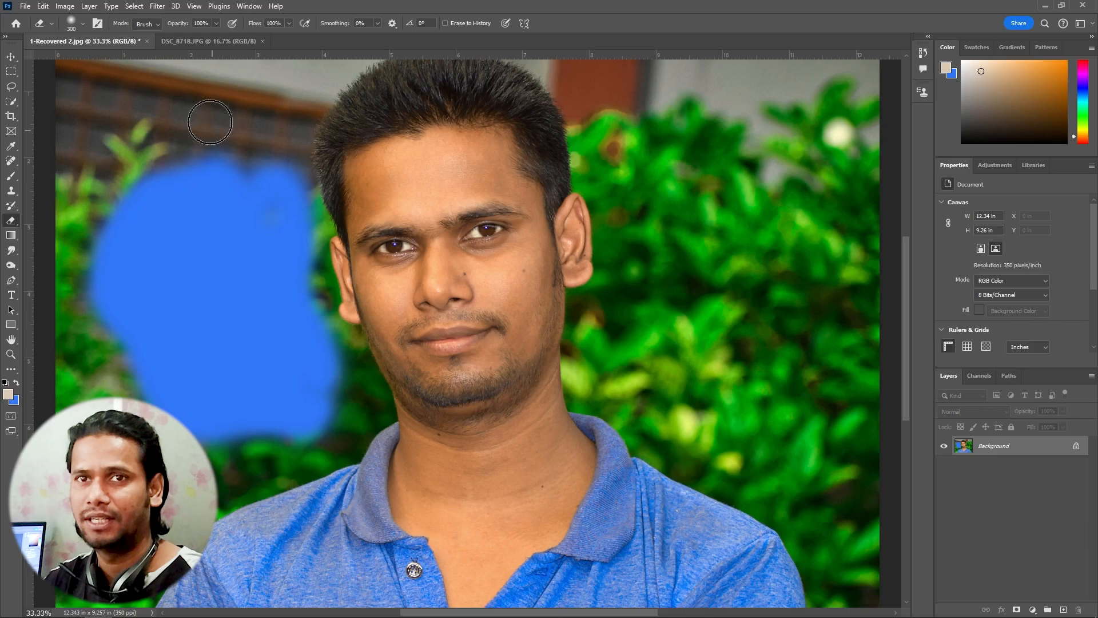
pyautogui.moveTo(221, 164)
pyautogui.mouseDown()
pyautogui.moveTo(169, 175)
pyautogui.moveTo(266, 164)
pyautogui.moveTo(138, 192)
pyautogui.moveTo(174, 156)
pyautogui.moveTo(247, 156)
pyautogui.moveTo(178, 194)
pyautogui.mouseUp()
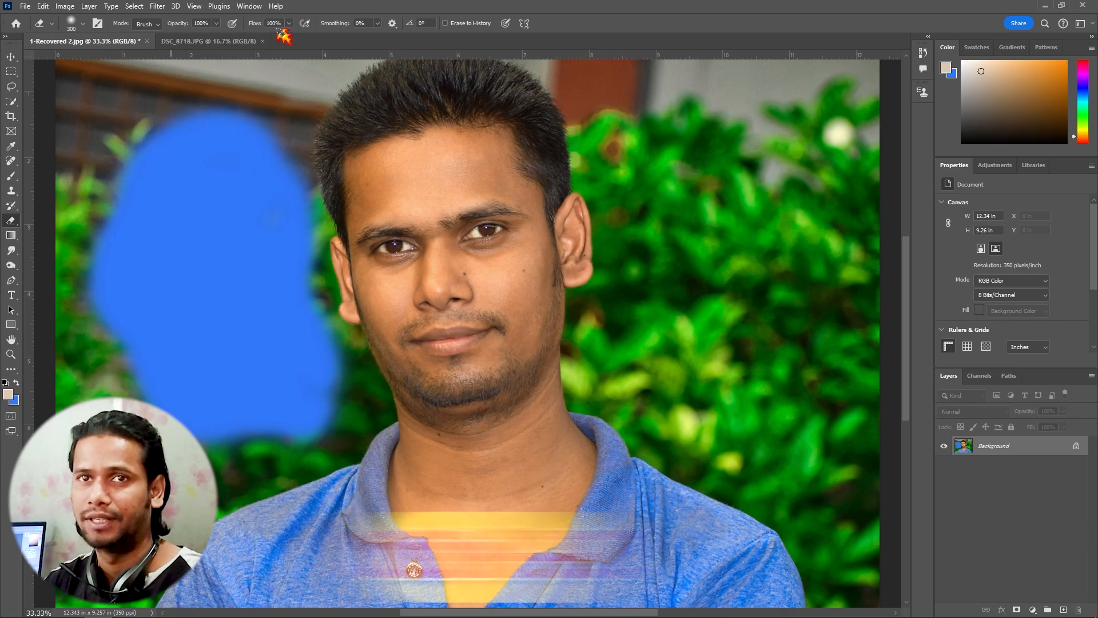
pyautogui.hotkey('ctrl', 'z')
pyautogui.hotkey('ctrl', 'z')
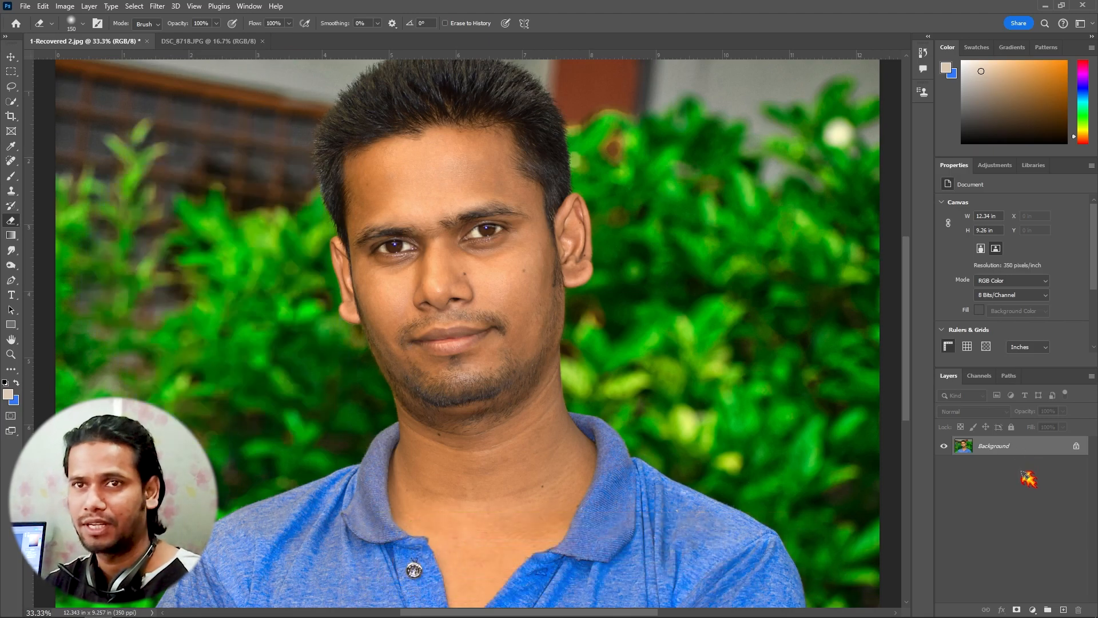
# Crop the photo to 1.45 × 1.85 in at 600 px/in, framing the man's head and shoulders
pyautogui.hotkey('ctrl', '+')
pyautogui.hotkey('ctrl', '-')
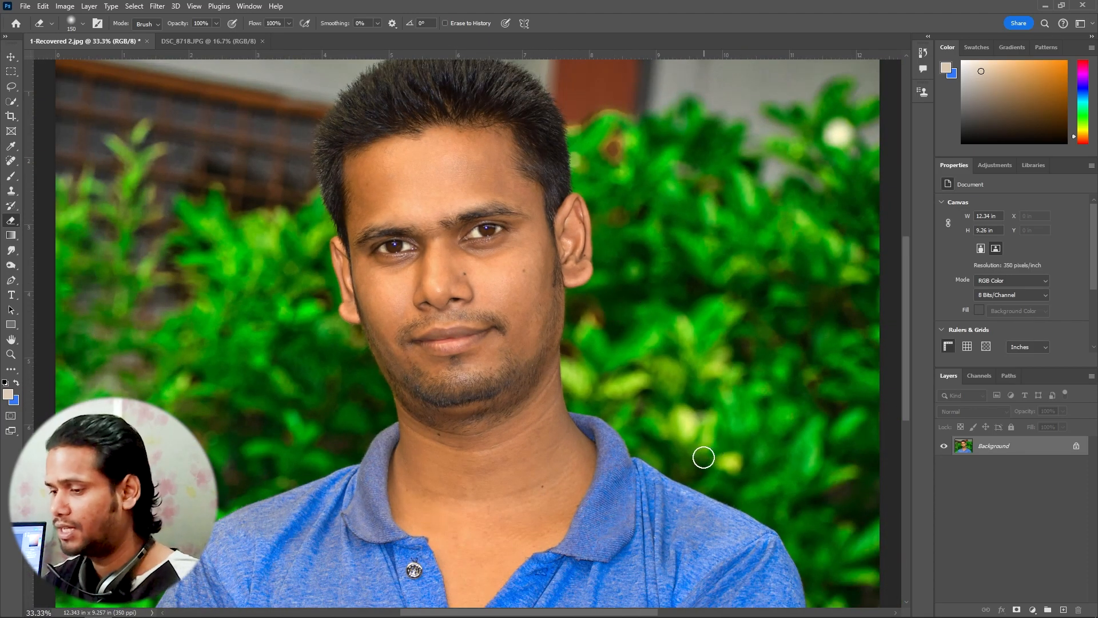
pyautogui.hotkey('ctrl', '-')
pyautogui.click(11, 116)
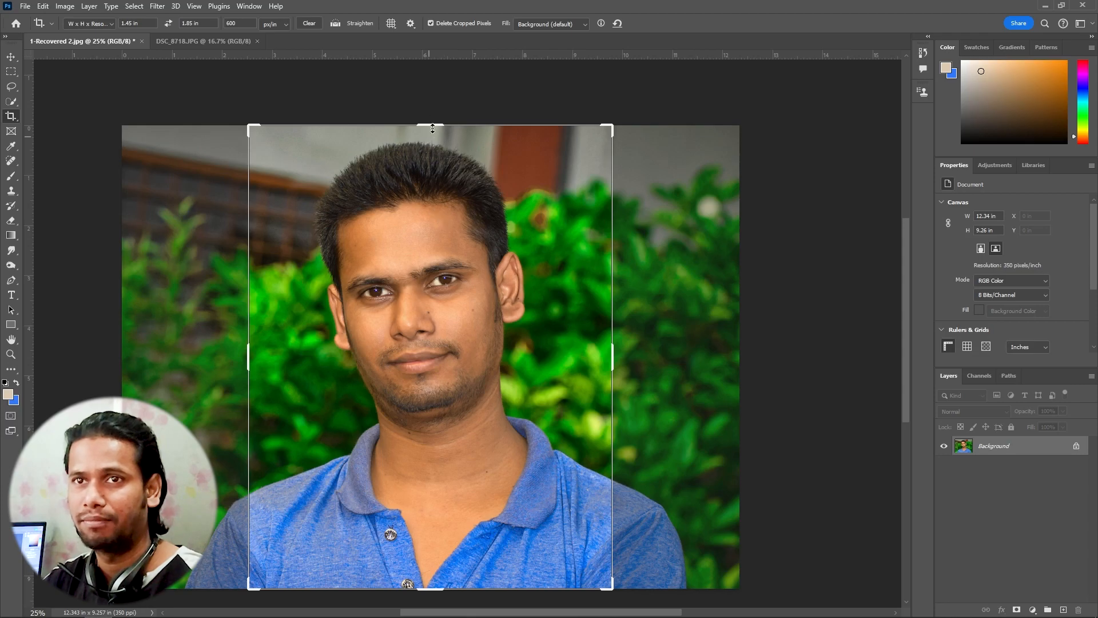
pyautogui.moveTo(434, 125); pyautogui.dragTo(437, 149)
pyautogui.moveTo(411, 193); pyautogui.dragTo(419, 204)
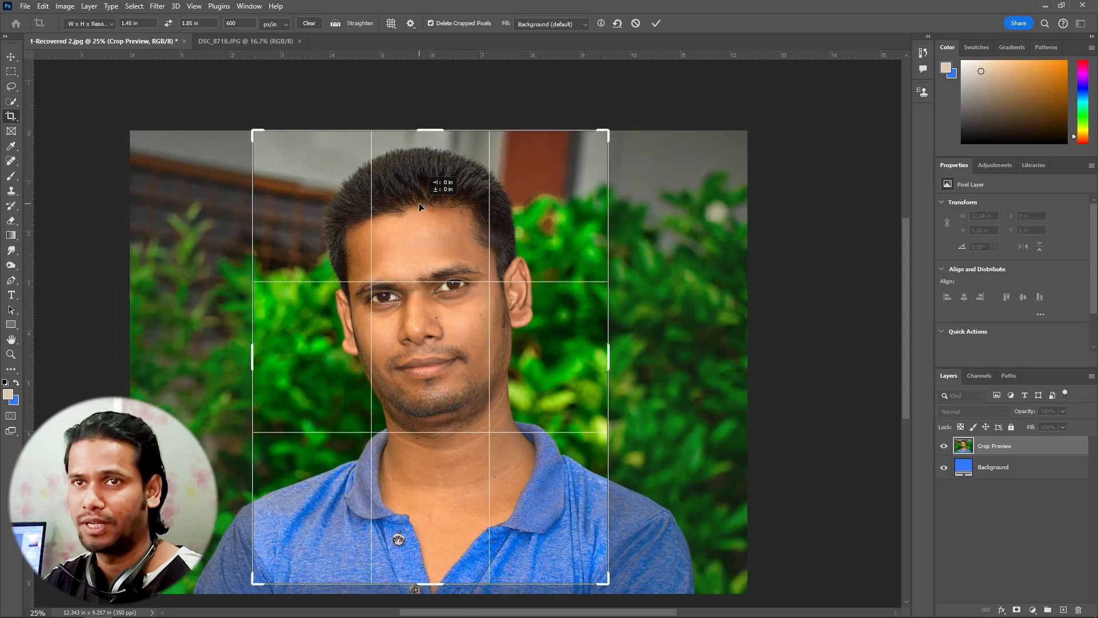
pyautogui.press('Return')
# Open the Select and Mask workspace for the cropped portrait
pyautogui.scroll(3, 379, 293)
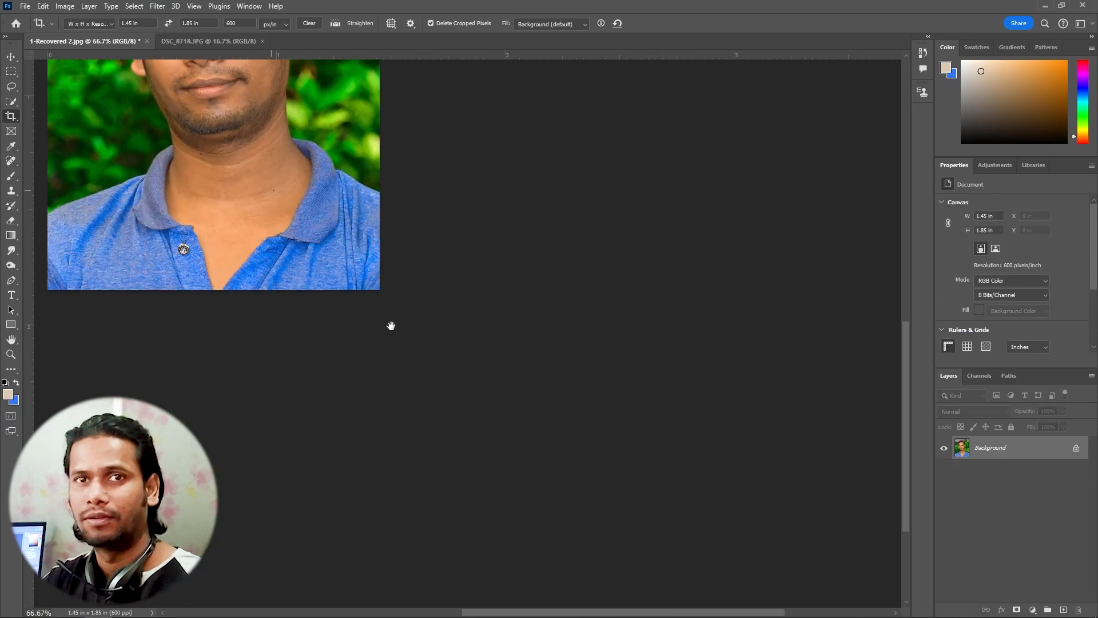
pyautogui.moveTo(254, 146); pyautogui.dragTo(470, 369)
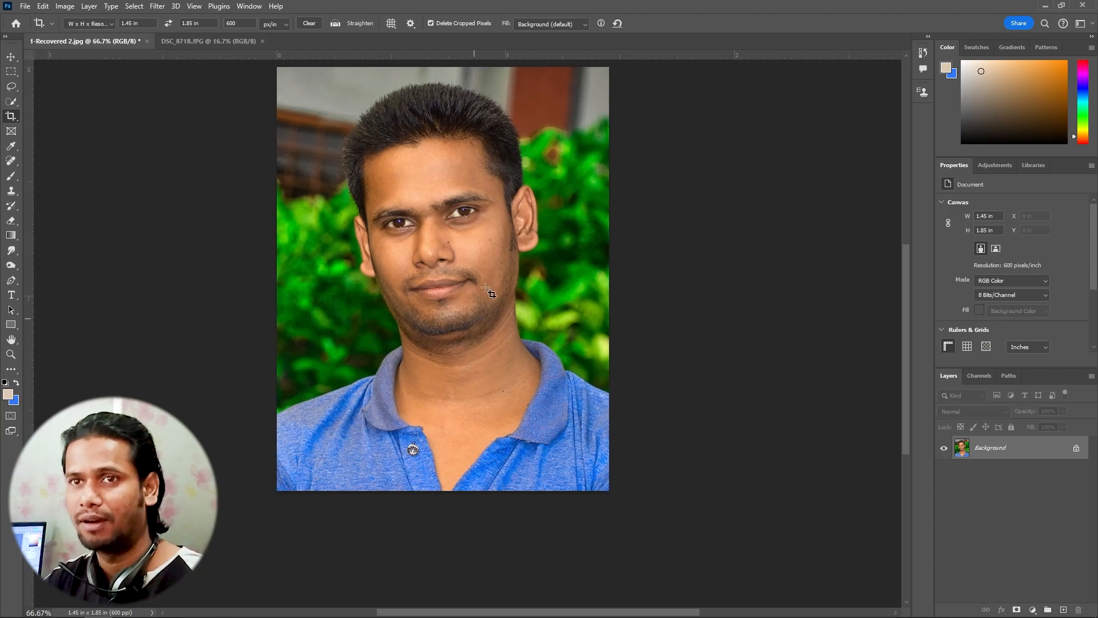
pyautogui.moveTo(484, 292); pyautogui.dragTo(481, 359)
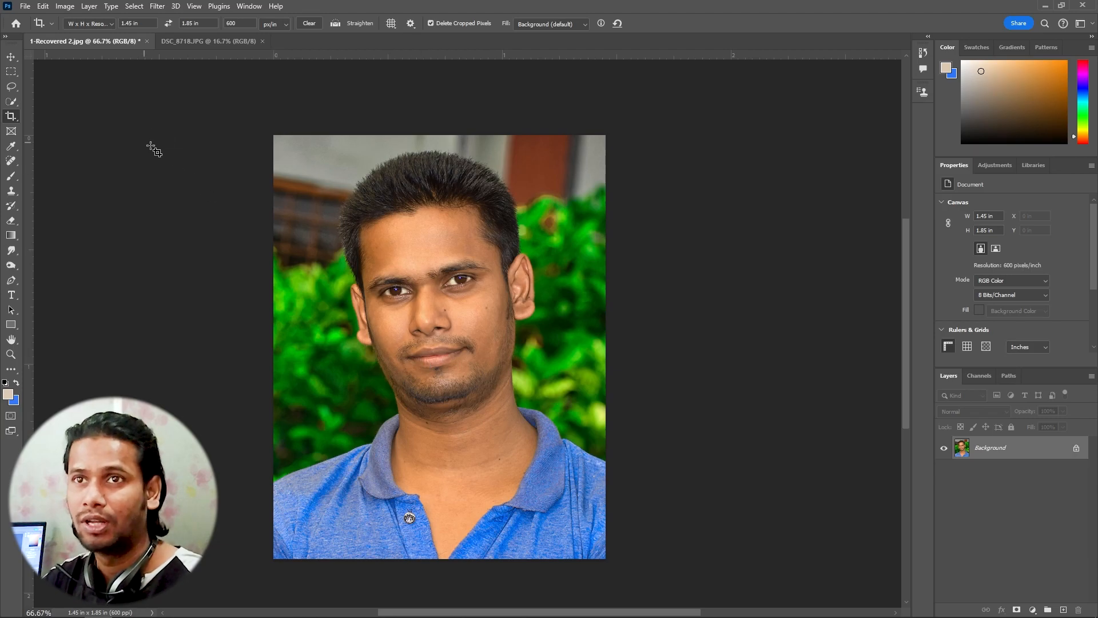
pyautogui.click(11, 75)
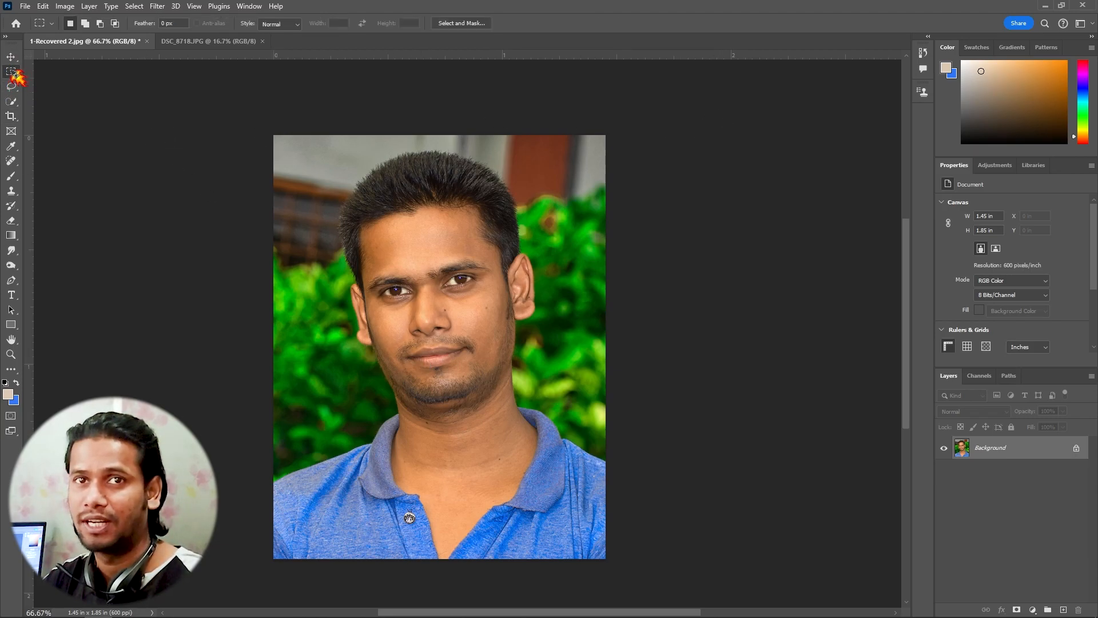
pyautogui.click(479, 25)
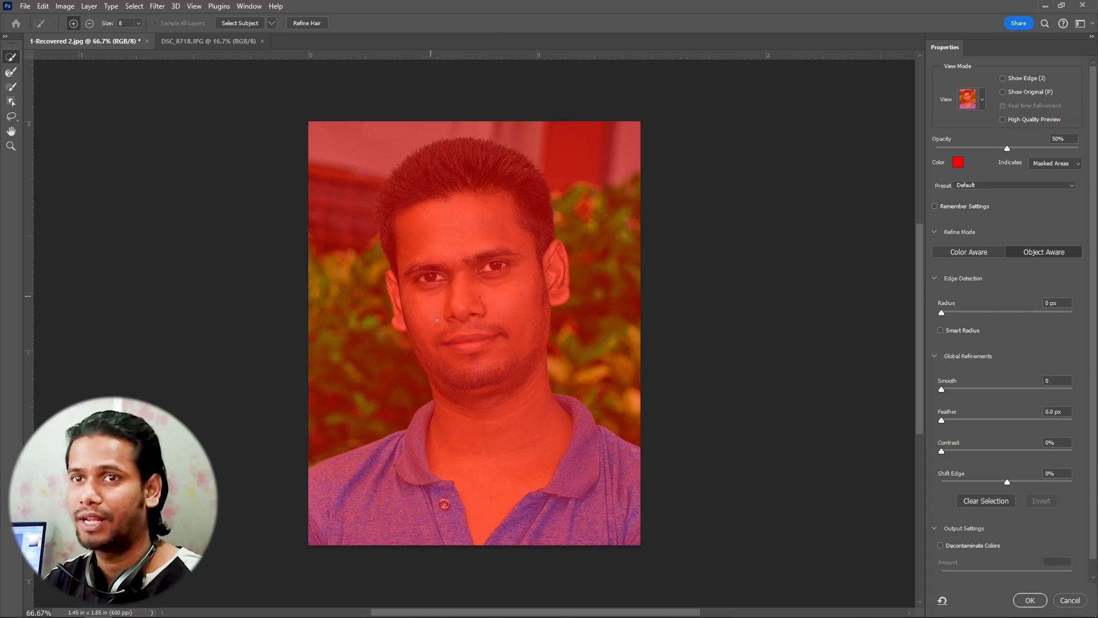
# Preview the Onion Skin and Marching Ants view modes, and return to Overlay
pyautogui.click(982, 101)
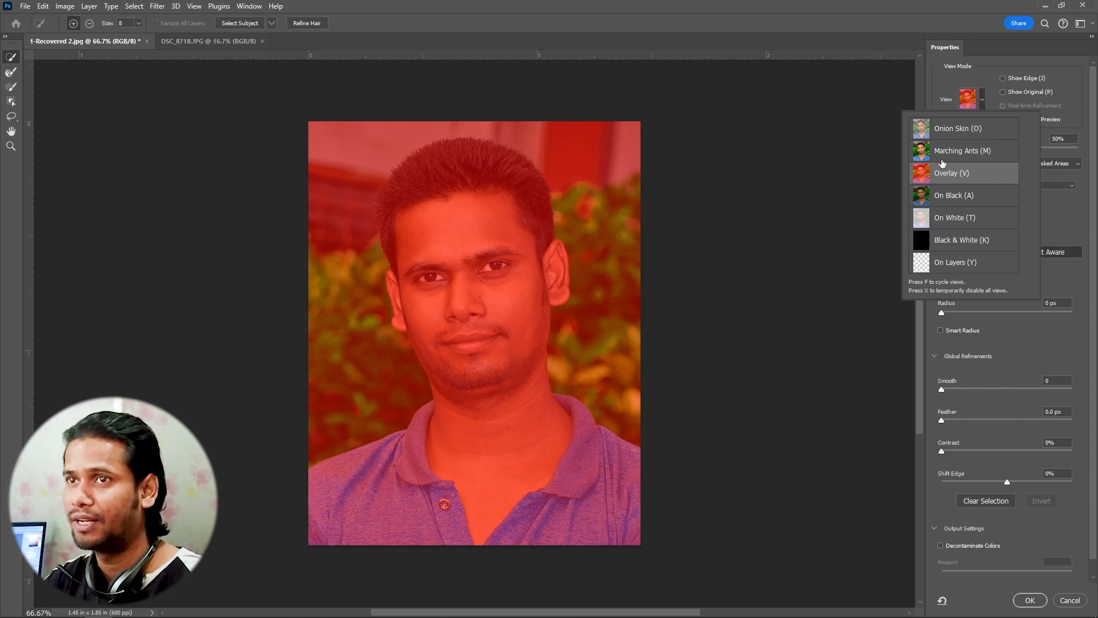
pyautogui.click(945, 129)
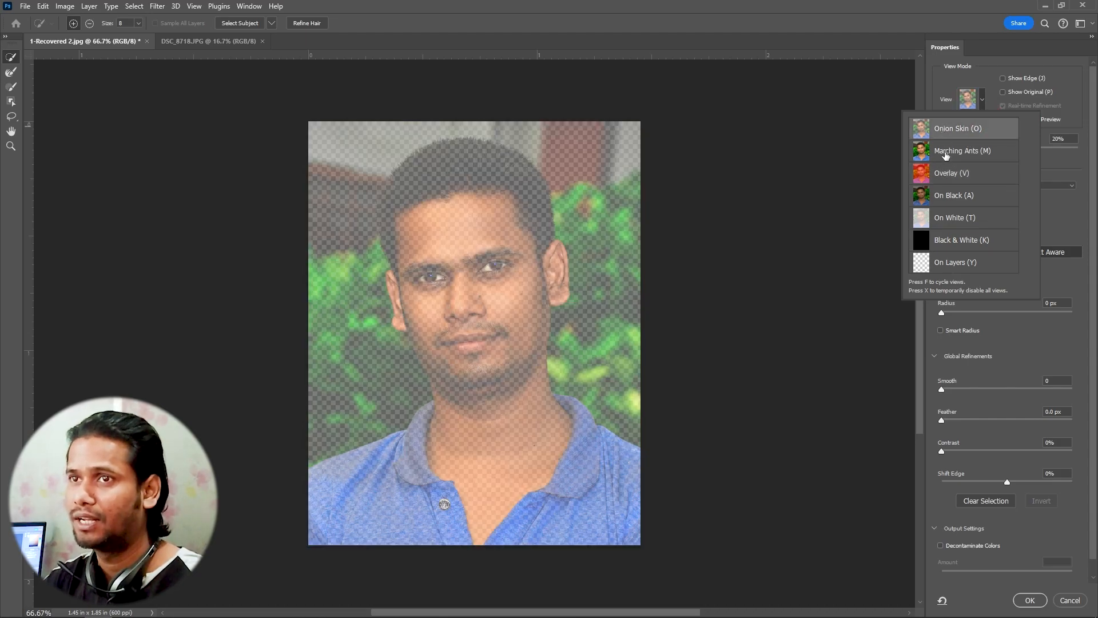
pyautogui.click(950, 154)
pyautogui.click(944, 174)
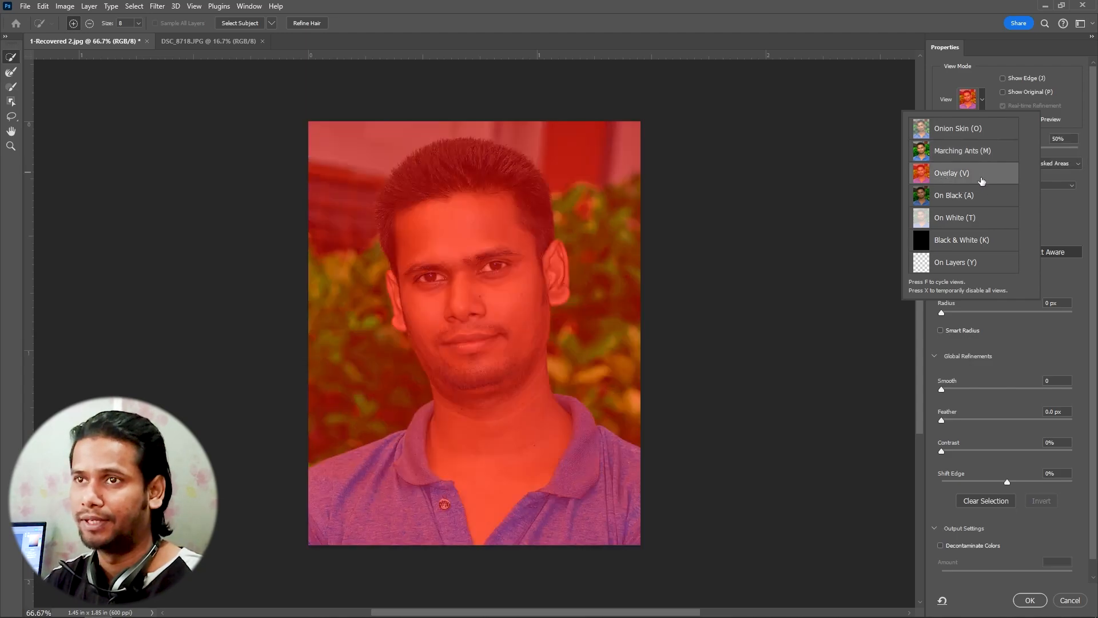
pyautogui.click(938, 92)
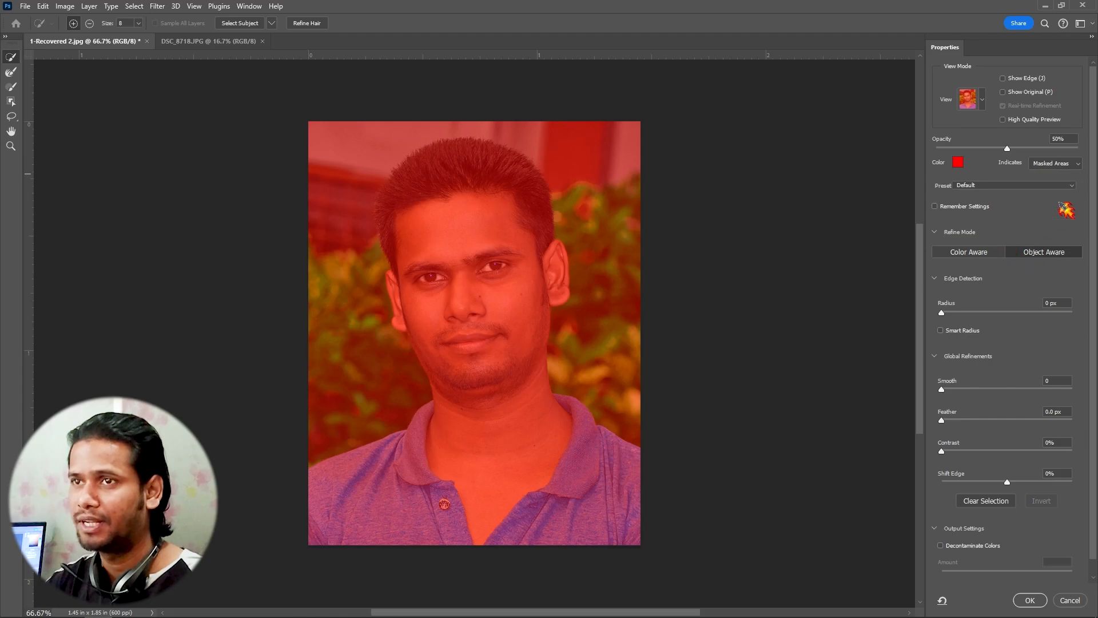
# Select the man automatically with Select Subject
pyautogui.scroll(-1, 1040, 255)
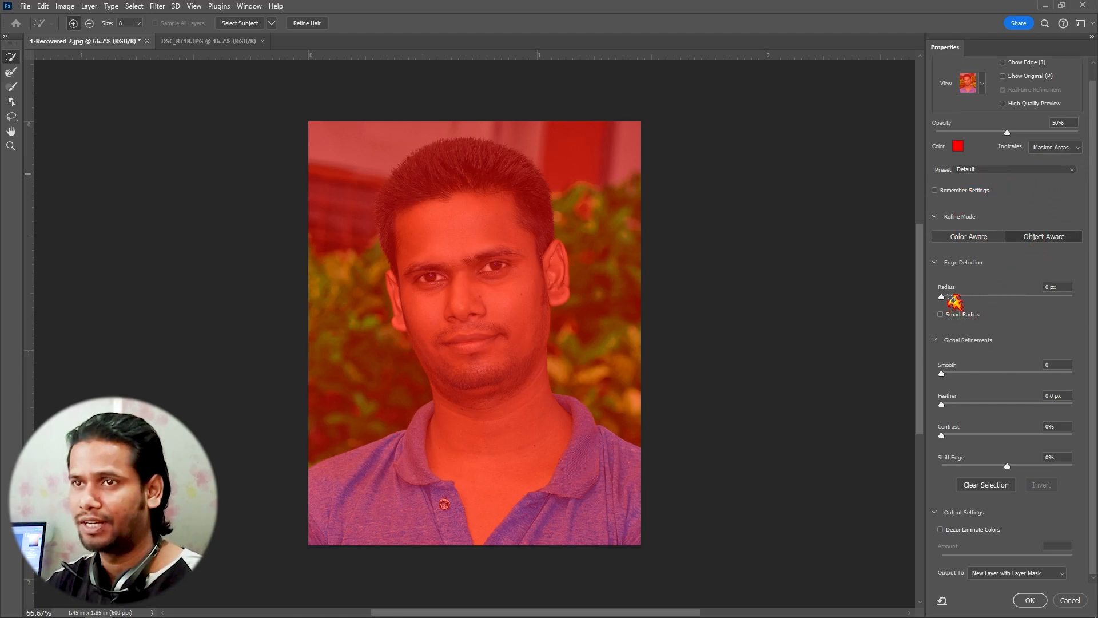
pyautogui.click(240, 24)
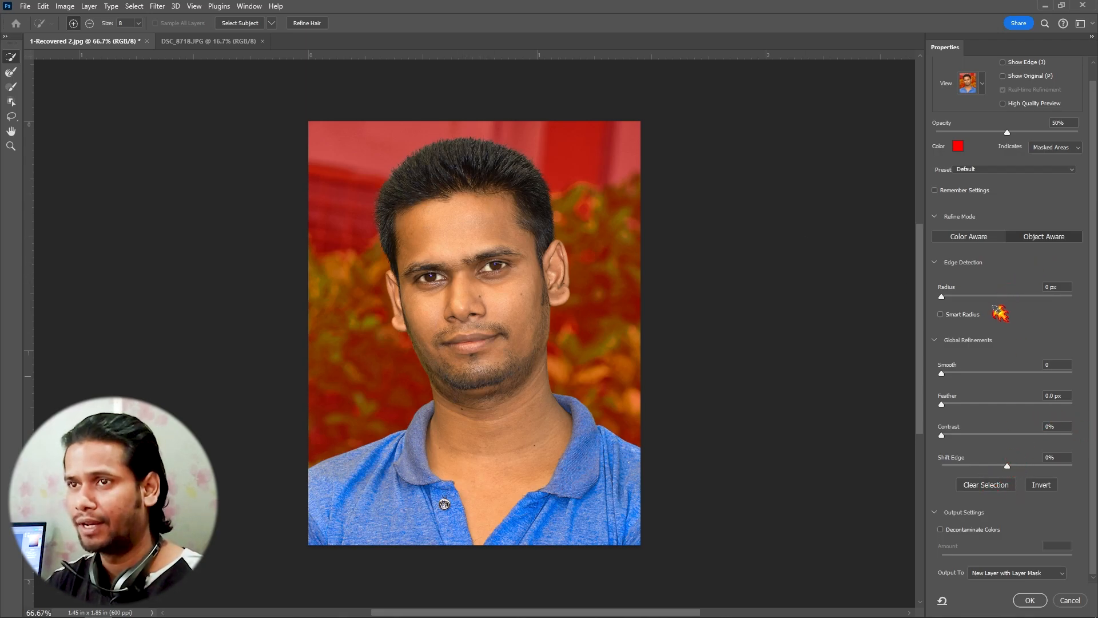
# Refine the selection edge around the hair with radius 5 px, feather 1.9 px, contrast 14% and shift edge 0%
pyautogui.moveTo(941, 297)
pyautogui.mouseDown()
pyautogui.moveTo(987, 296)
pyautogui.moveTo(932, 296)
pyautogui.mouseUp()
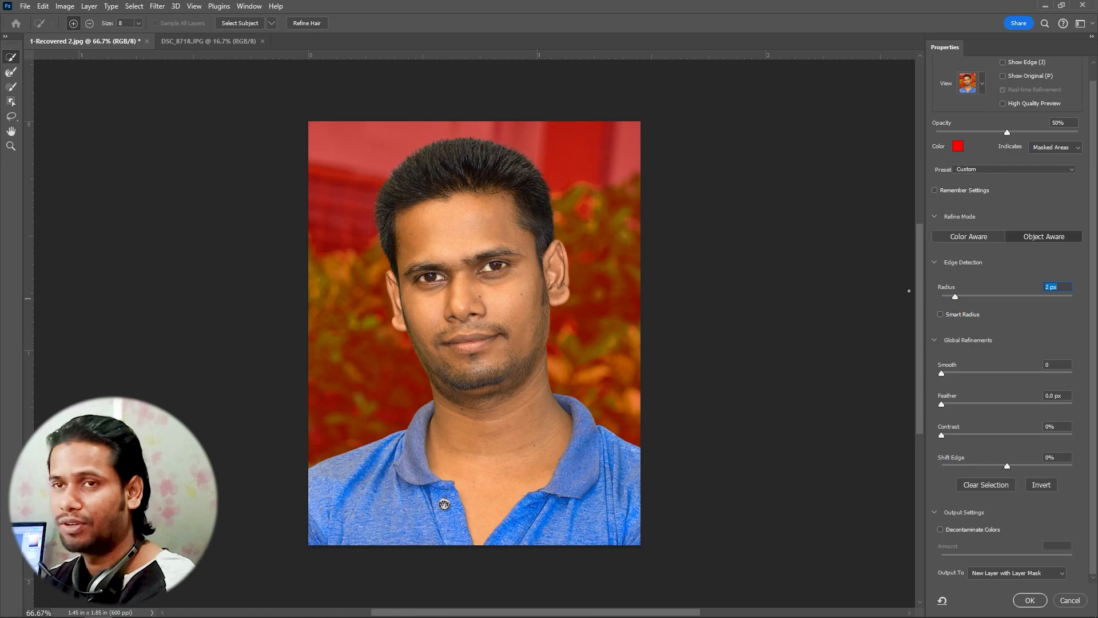
pyautogui.hotkey('ctrl', '+')
pyautogui.hotkey('ctrl', '+')
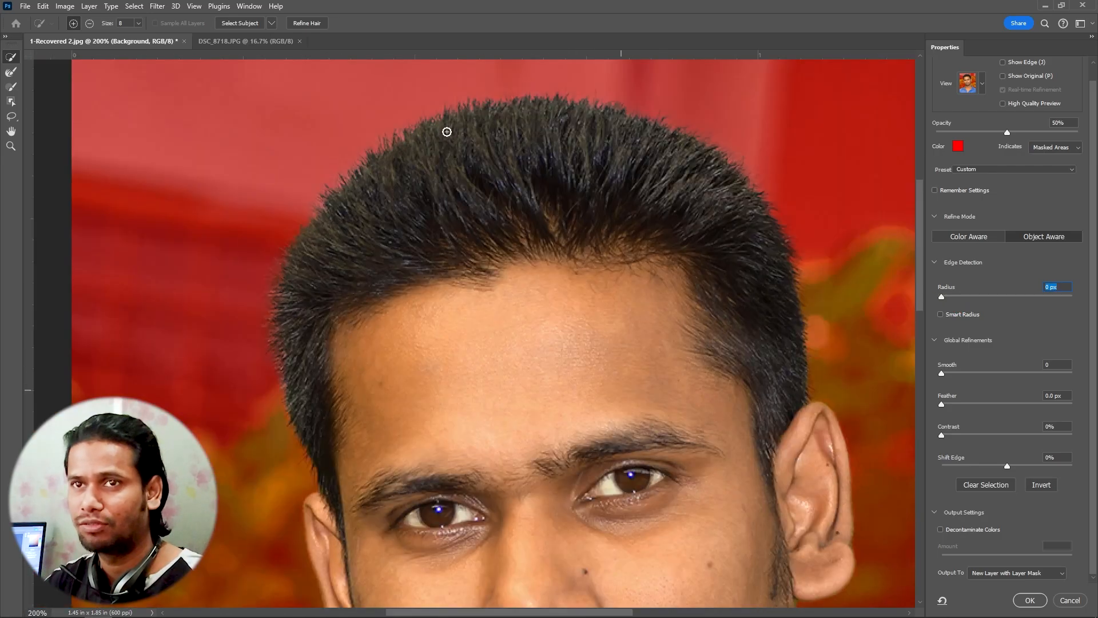
pyautogui.moveTo(941, 297); pyautogui.dragTo(983, 305)
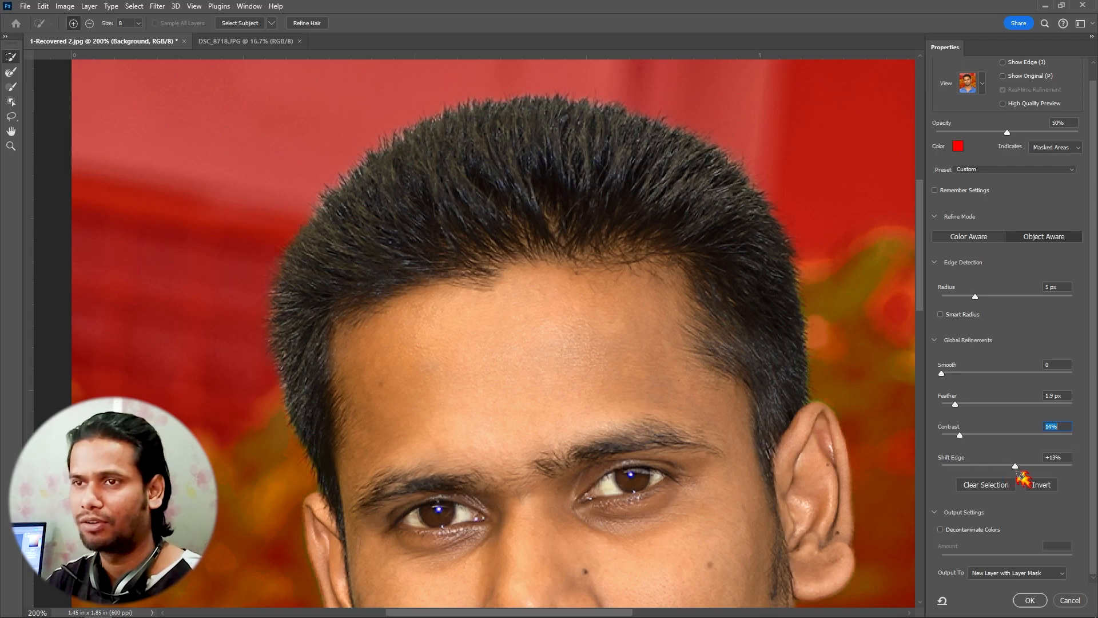
pyautogui.moveTo(1017, 470); pyautogui.dragTo(1037, 466)
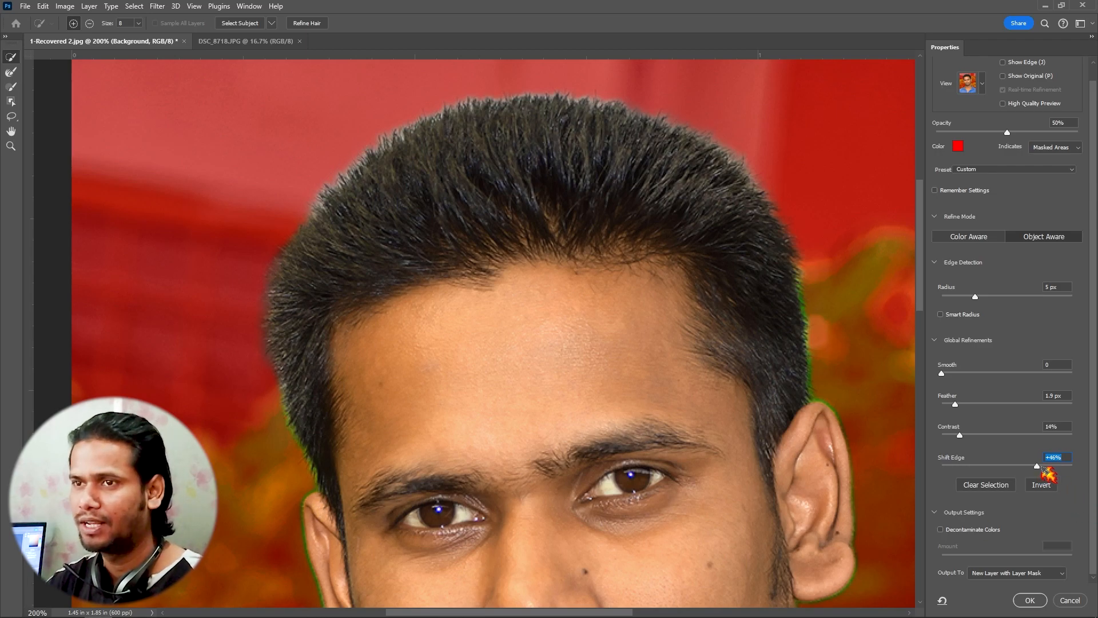
pyautogui.press('Return')
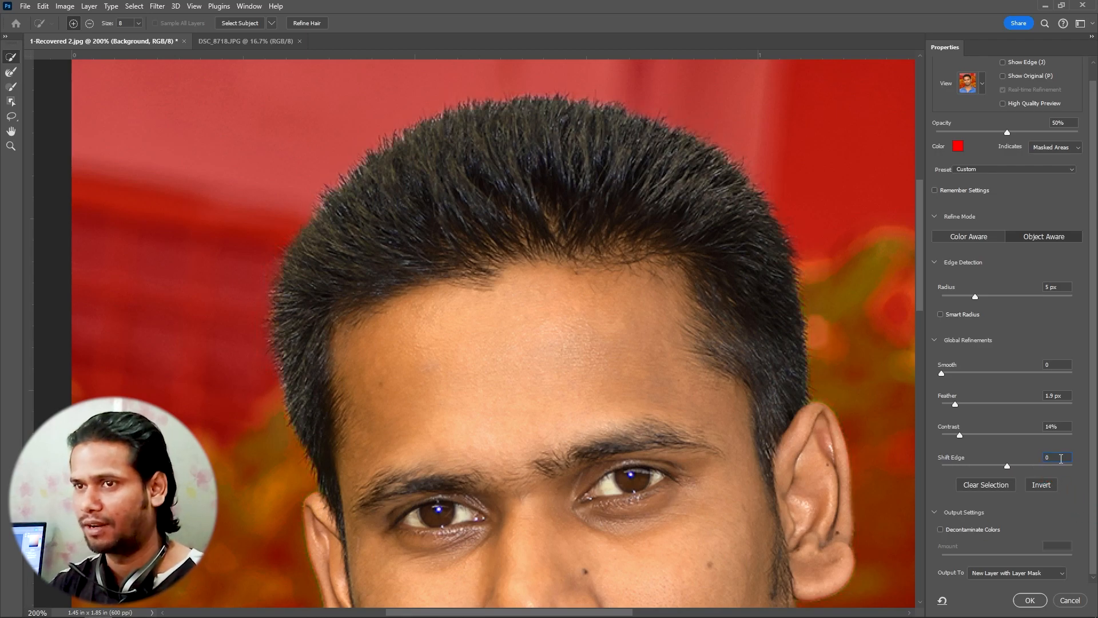
# Output the refined selection as a new layer with layer mask
pyautogui.click(942, 517)
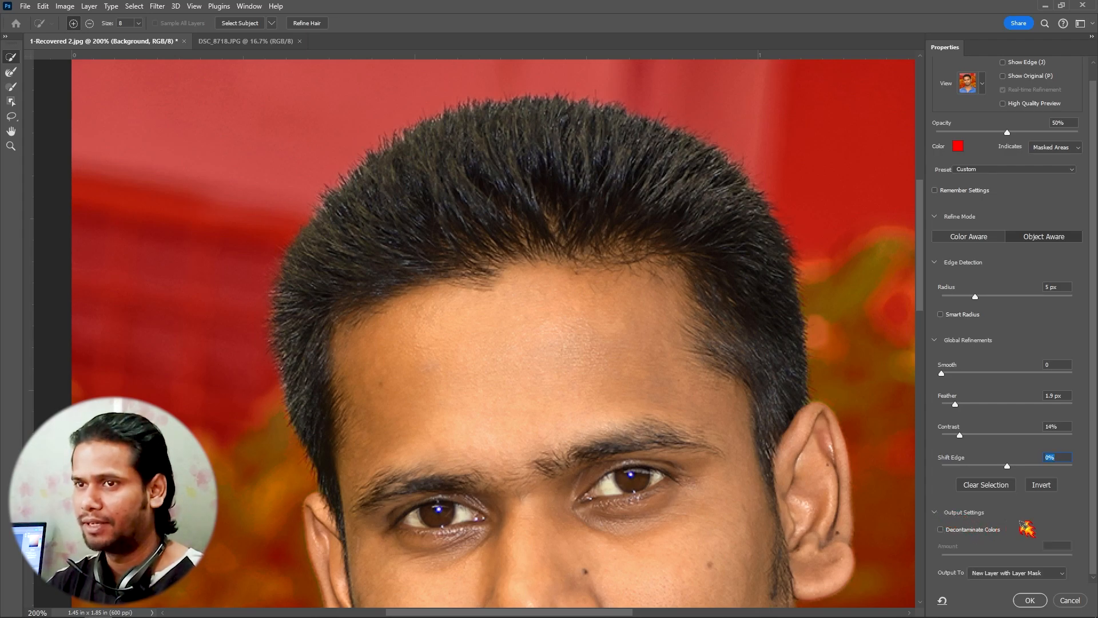
pyautogui.click(1033, 574)
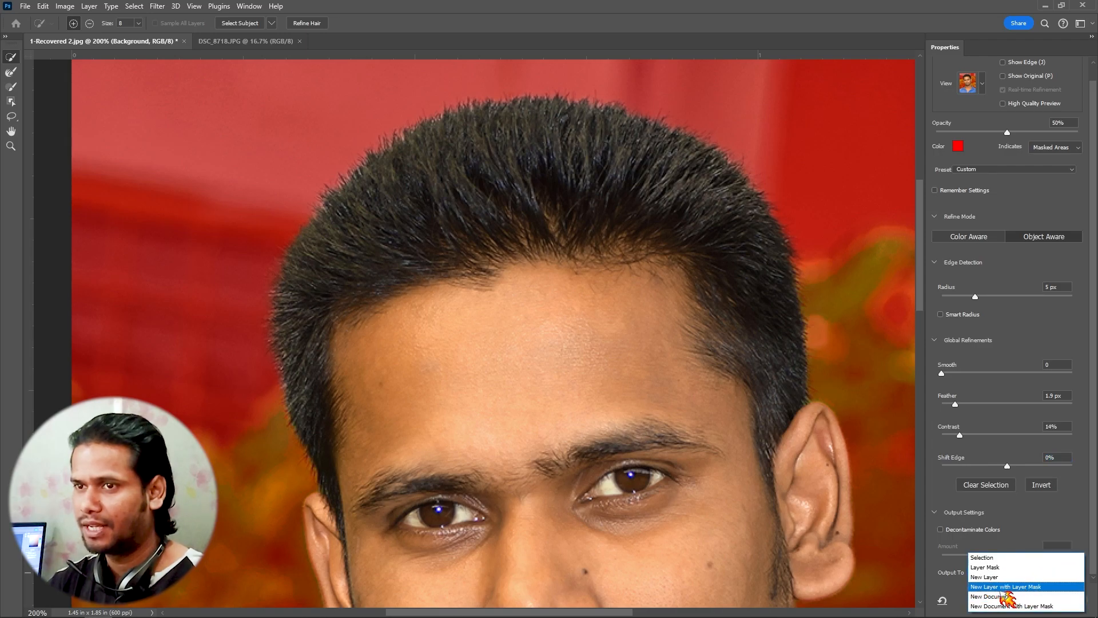
pyautogui.click(1034, 587)
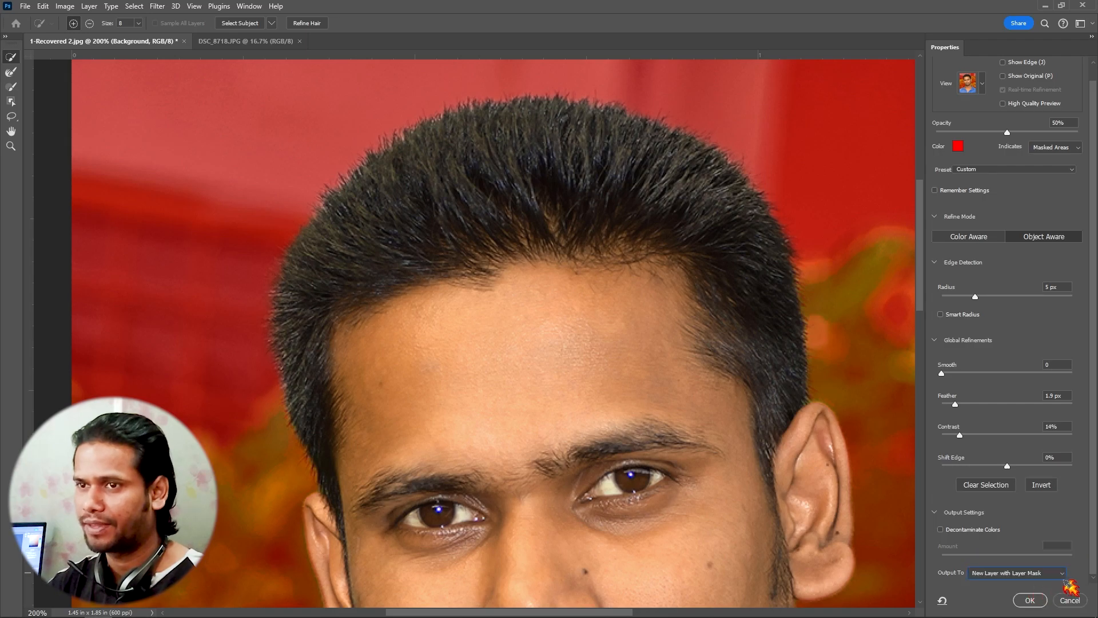
pyautogui.click(1032, 599)
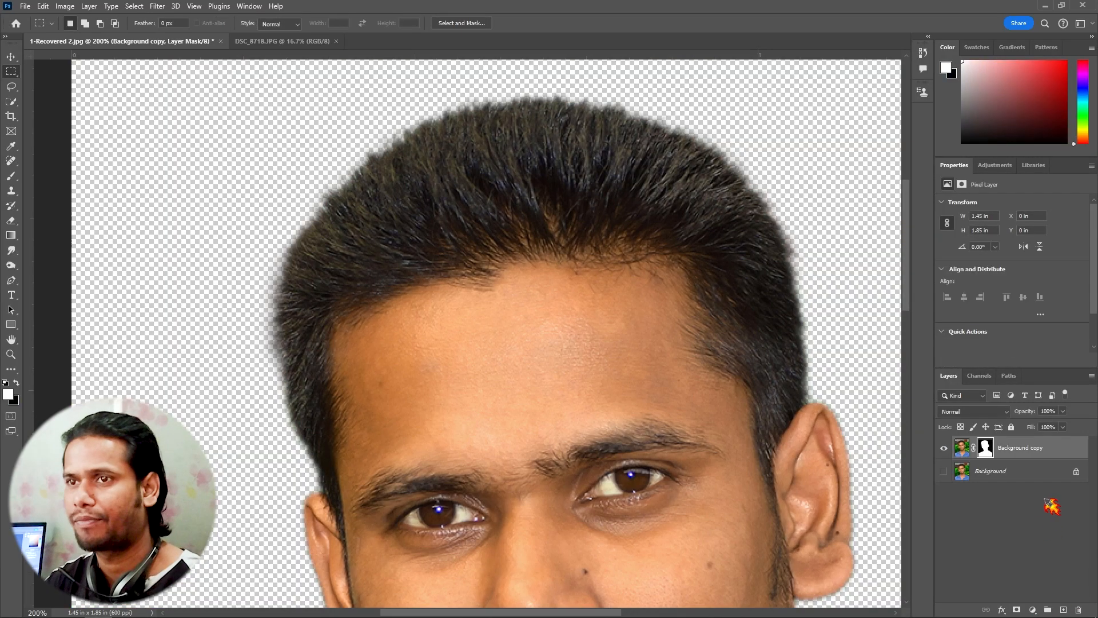
pyautogui.hotkey('ctrl', '1')
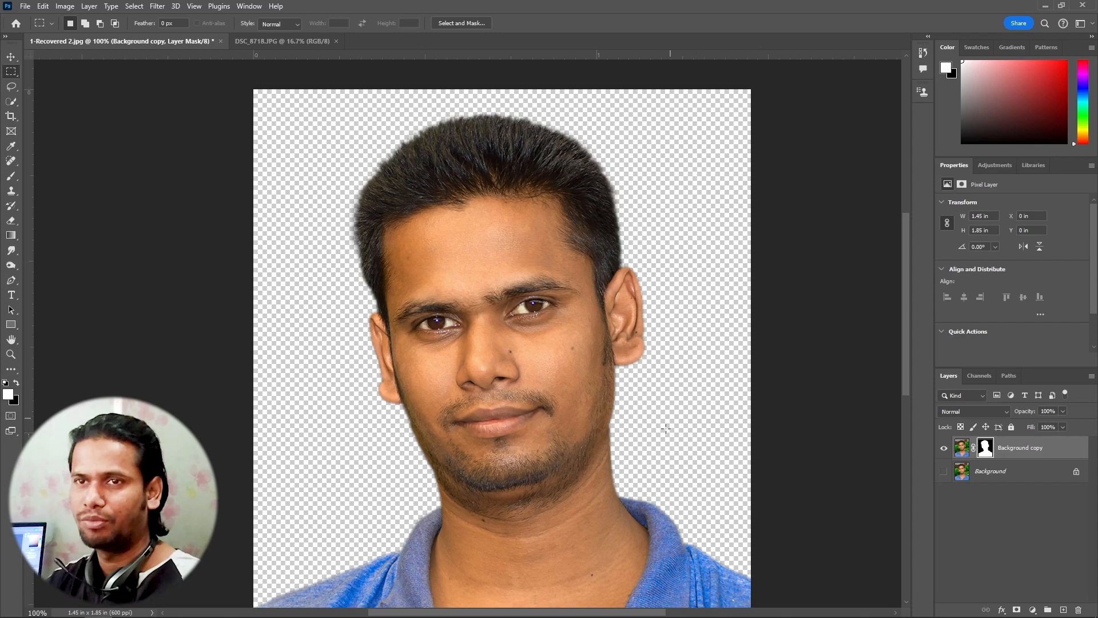
pyautogui.moveTo(569, 454); pyautogui.dragTo(555, 425)
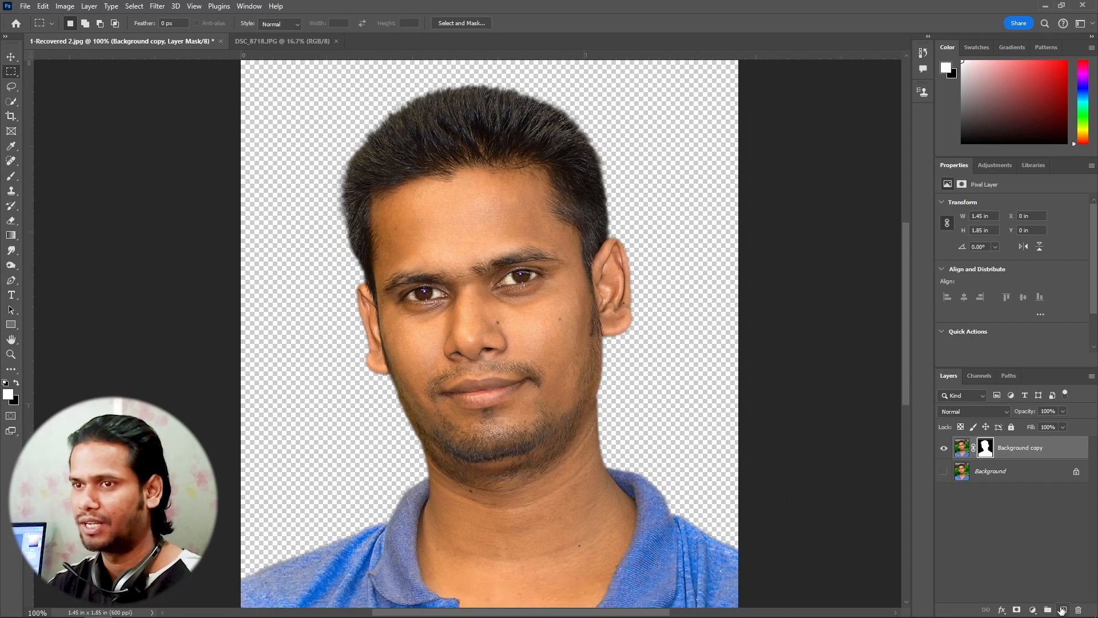
# Add a new layer filled with the blue background colour and place it directly beneath the cut-out layer
pyautogui.click(1065, 611)
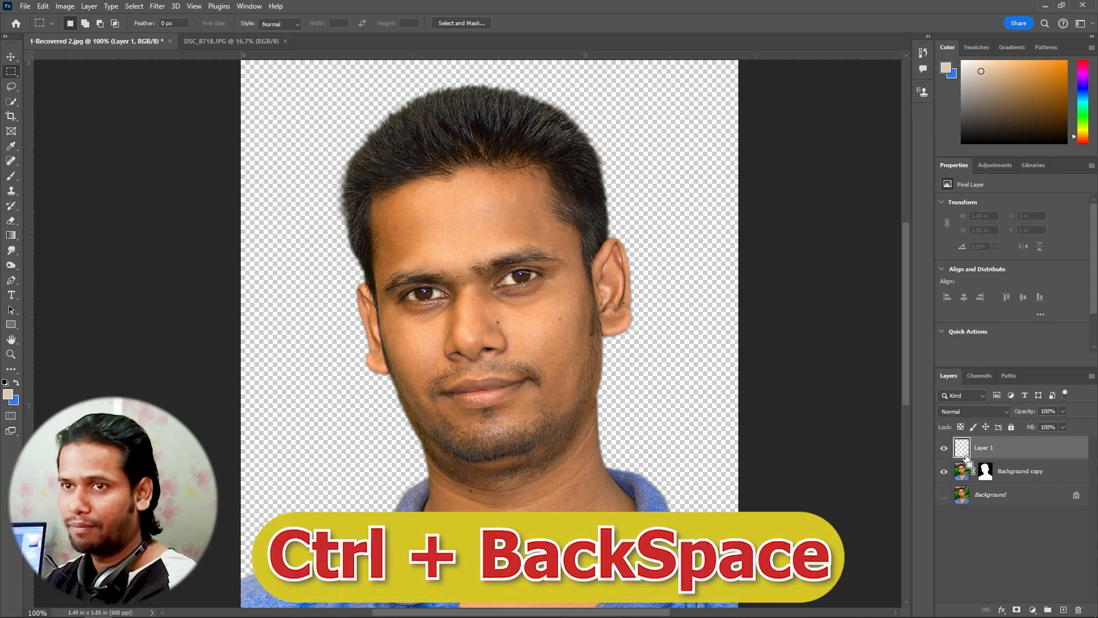
pyautogui.hotkey('ctrl', 'BackSpace')
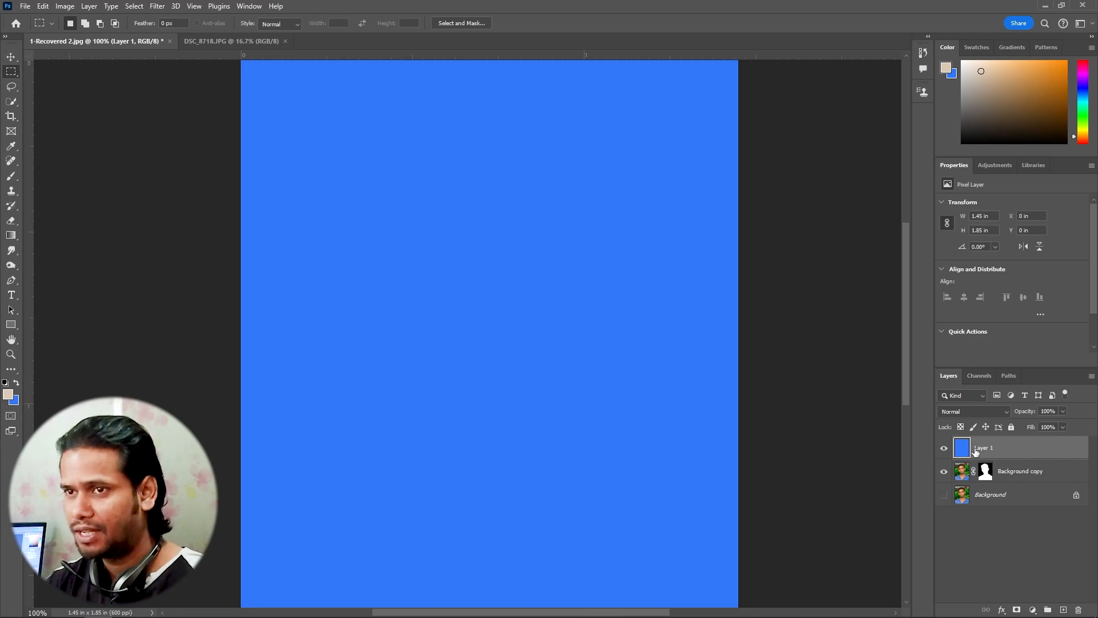
pyautogui.moveTo(975, 449); pyautogui.dragTo(974, 484)
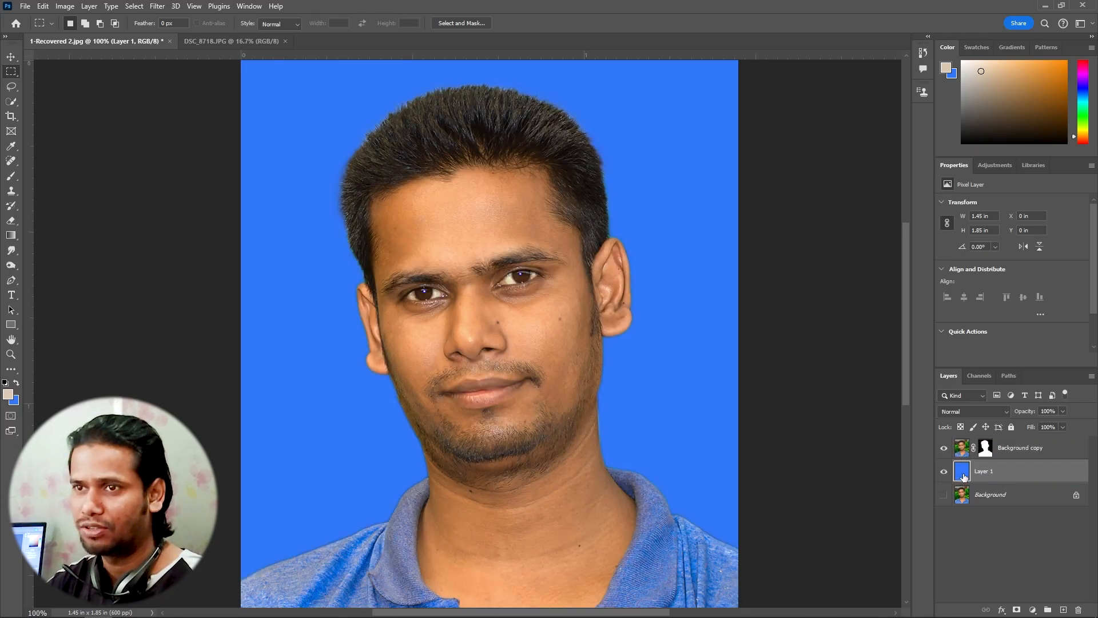
# Inspect the cut-out's edges up close and apply the layer mask of the Background copy layer permanently
pyautogui.click(963, 451)
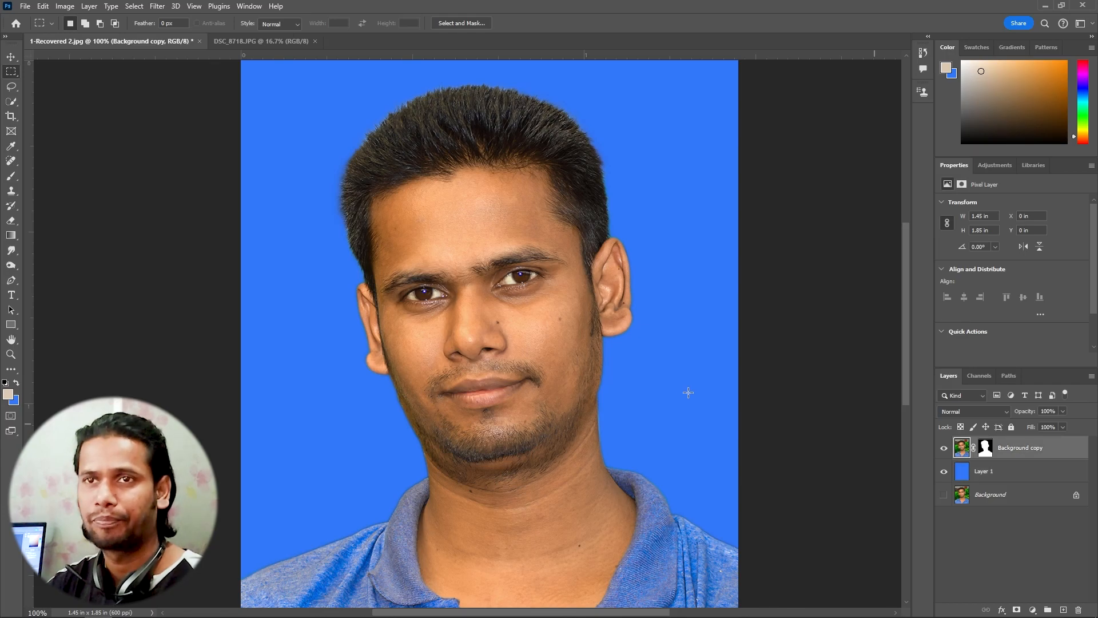
pyautogui.hotkey('ctrl', '+')
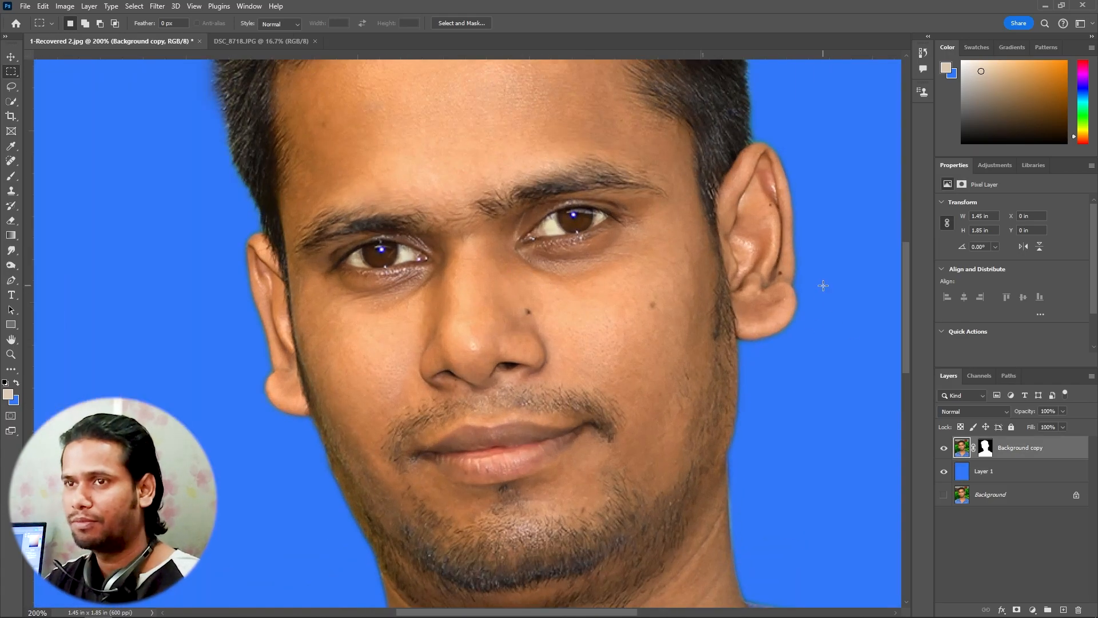
pyautogui.moveTo(572, 245); pyautogui.dragTo(571, 353)
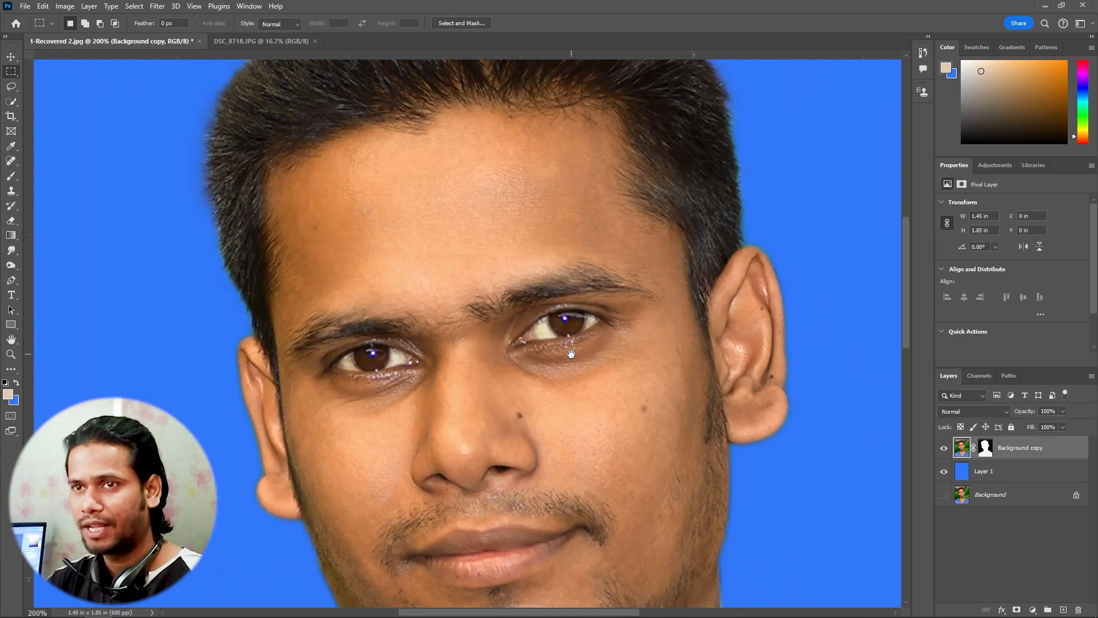
pyautogui.rightClick(986, 452)
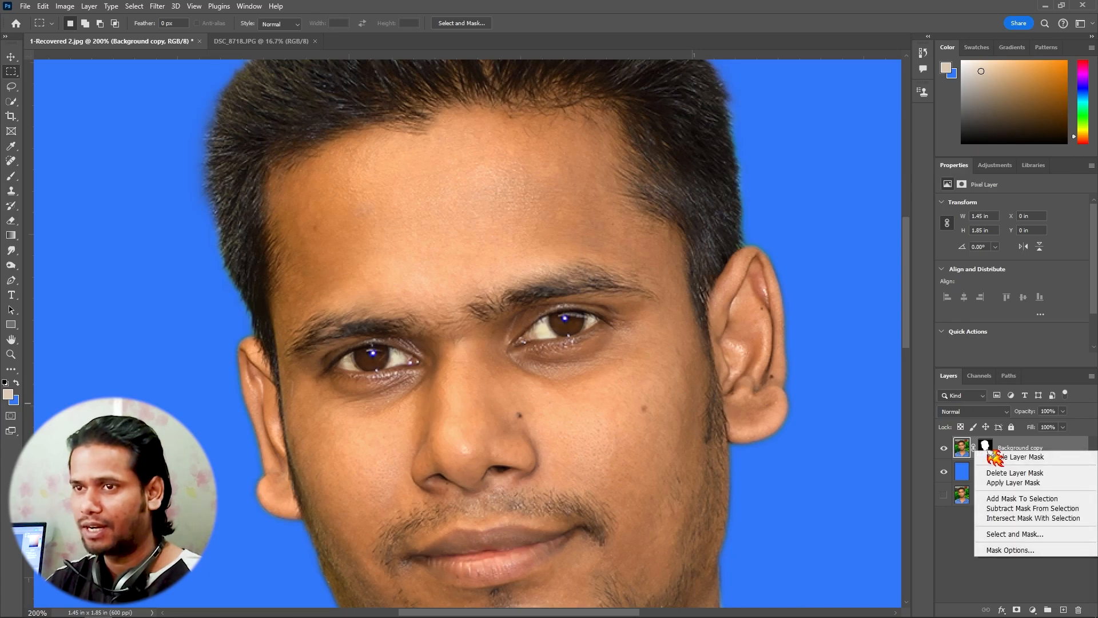
pyautogui.click(1014, 483)
# Choose the Eraser tool and reduce its brush to 25 px for cleaning up the hair edge
pyautogui.moveTo(326, 222); pyautogui.dragTo(506, 415)
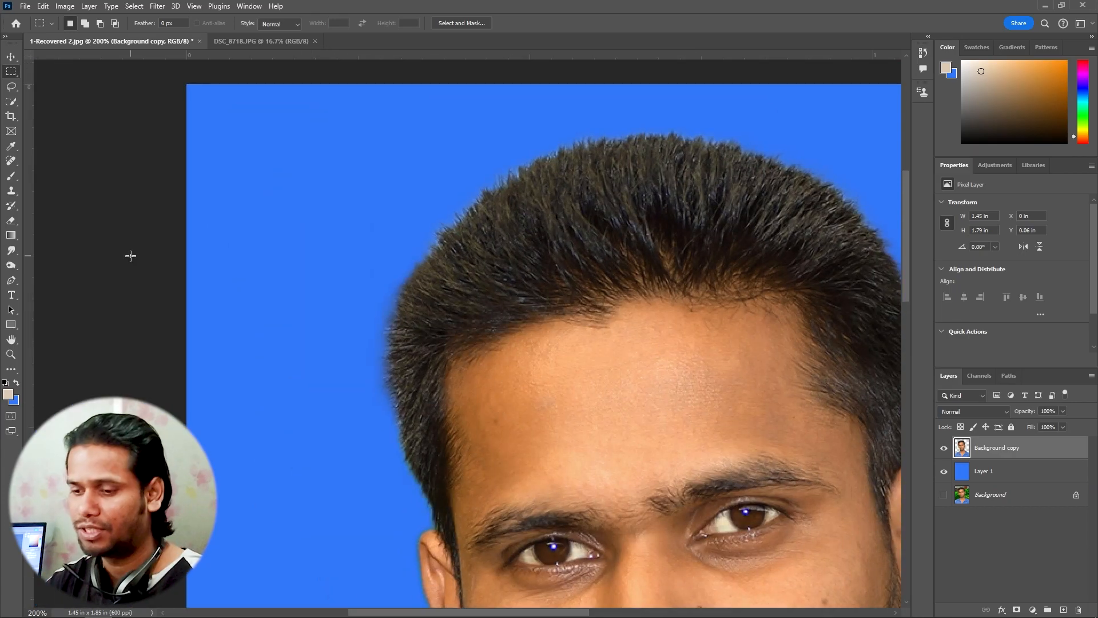
pyautogui.press('e')
pyautogui.click(12, 220)
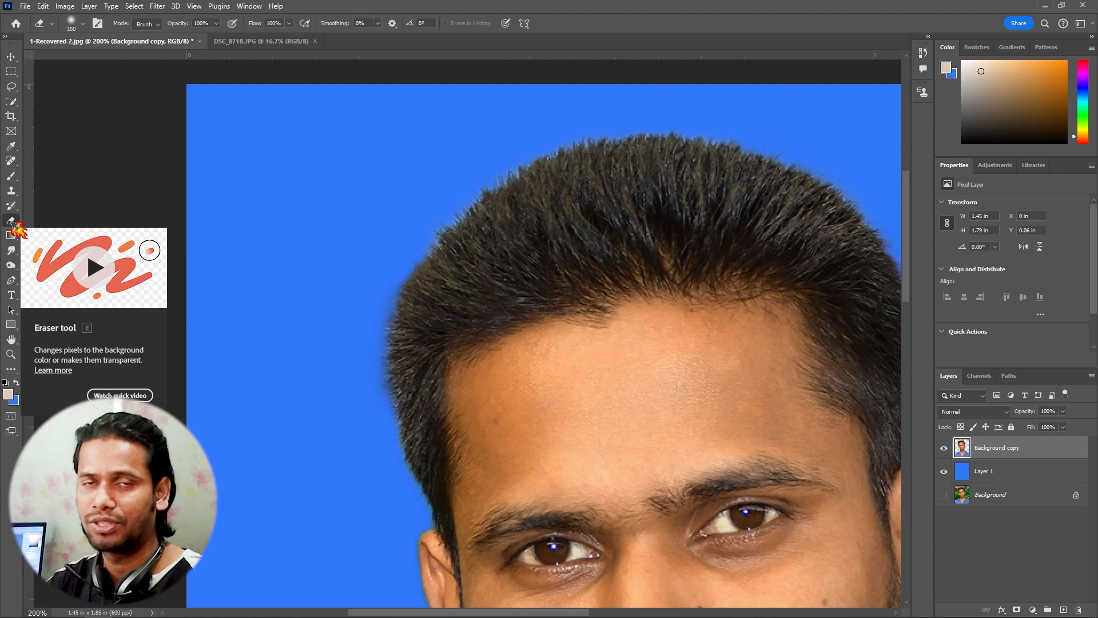
pyautogui.moveTo(447, 343); pyautogui.dragTo(273, 243)
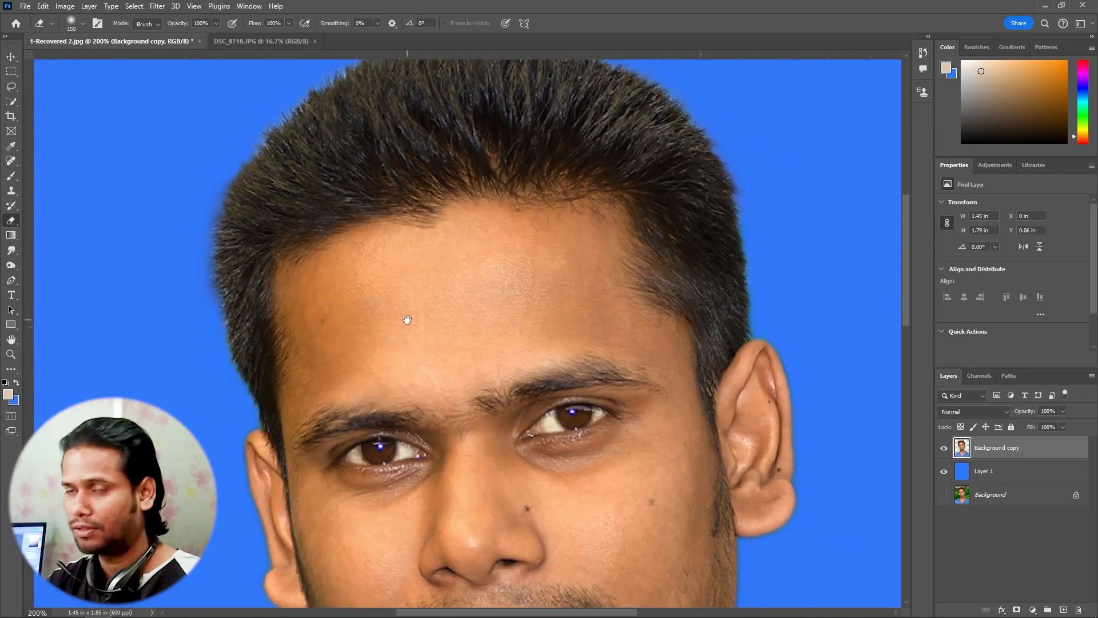
pyautogui.press('[')
pyautogui.press('[')
pyautogui.press('[')
pyautogui.press('[')
pyautogui.press('[')
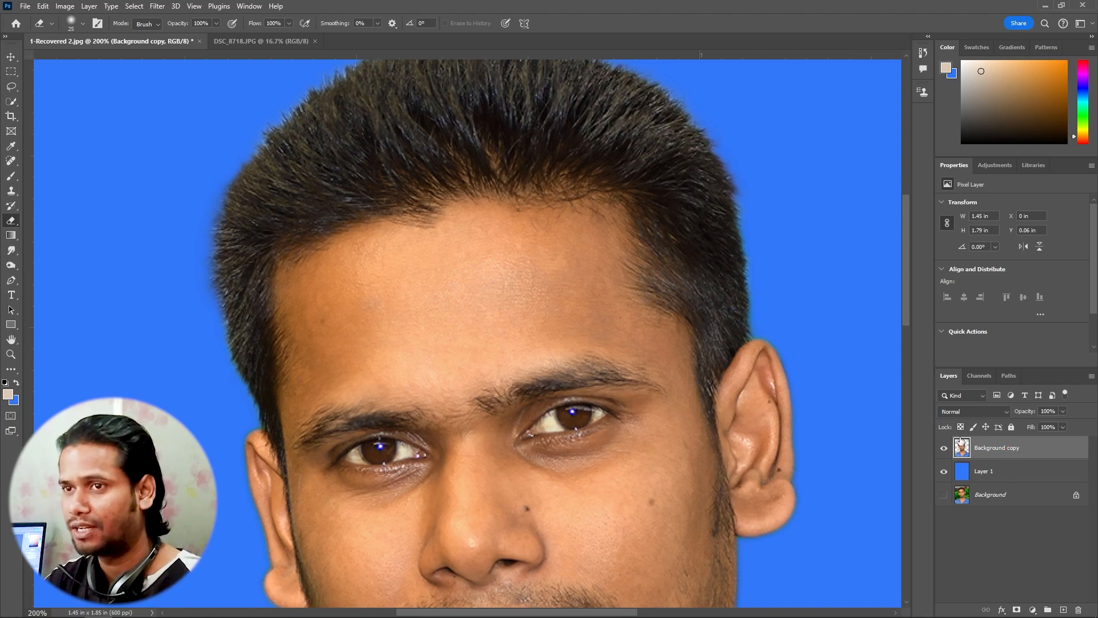
# Duplicate the Background copy layer and hide the original
pyautogui.hotkey('ctrl', 'j')
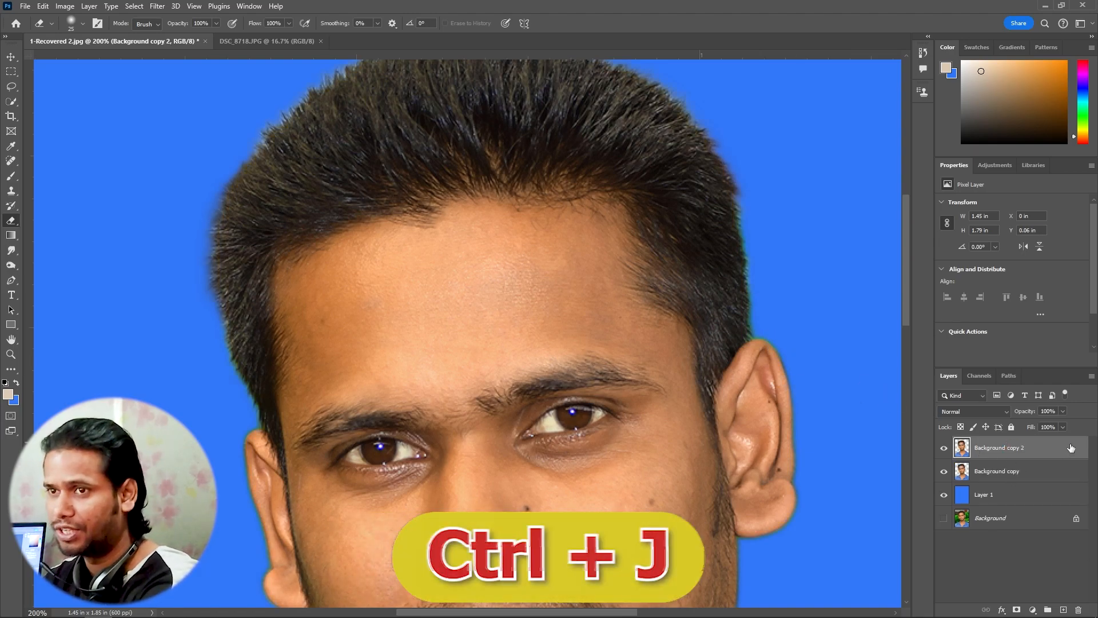
pyautogui.click(944, 474)
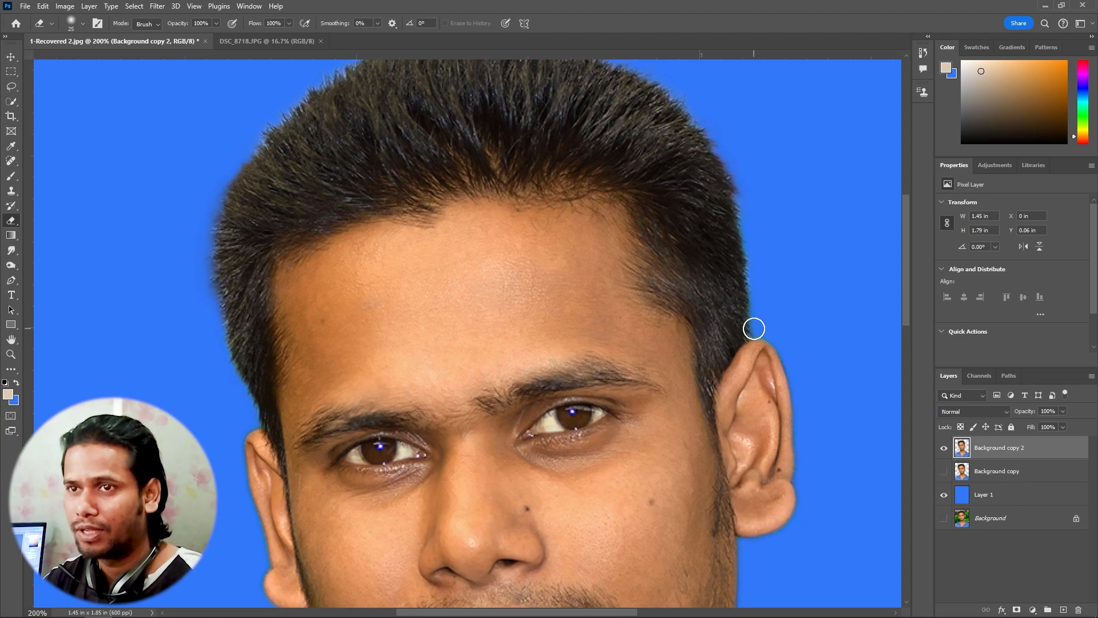
# Erase the coloured fringe along the outer edge of the man's hair on the duplicated layer
pyautogui.moveTo(756, 326)
pyautogui.mouseDown()
pyautogui.moveTo(753, 248)
pyautogui.moveTo(720, 157)
pyautogui.mouseUp()
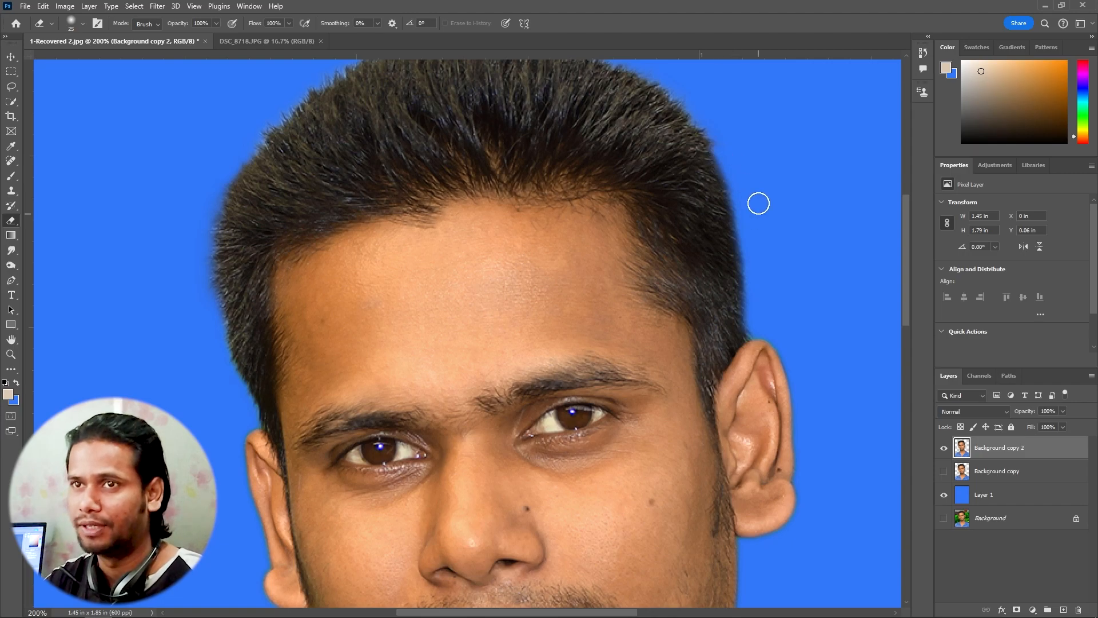
pyautogui.scroll(3, 745, 213)
pyautogui.moveTo(710, 224)
pyautogui.mouseDown()
pyautogui.moveTo(610, 142)
pyautogui.moveTo(521, 118)
pyautogui.moveTo(402, 124)
pyautogui.mouseUp()
pyautogui.scroll(-1, 240, 175)
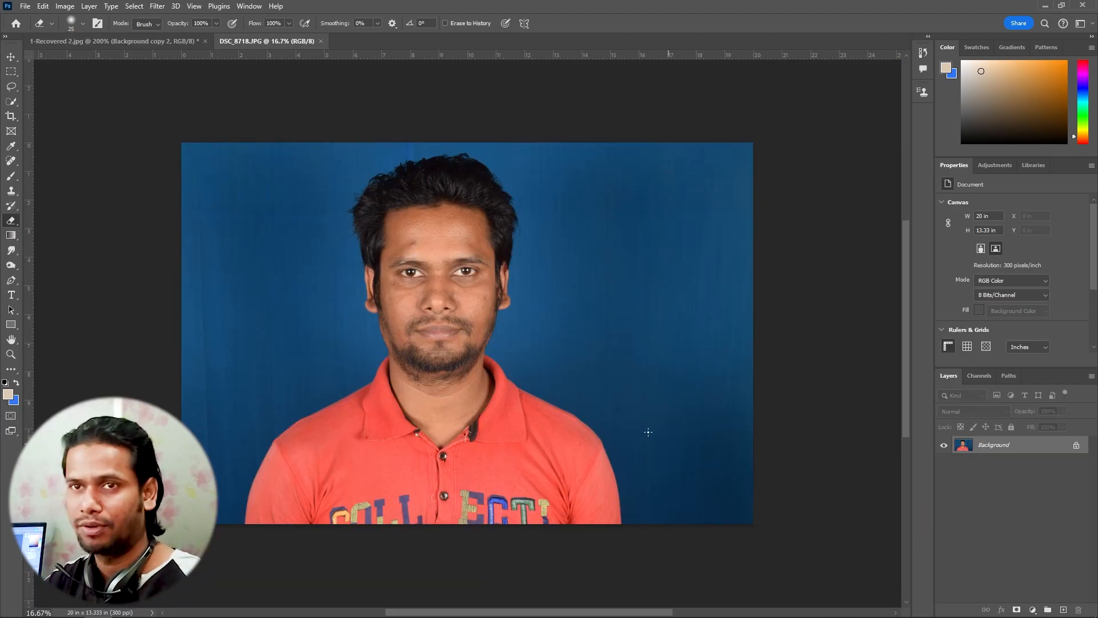
# Switch to DSC_8718.JPG and crop the portrait around the head and shoulders to 1.45 x 1.85 in at 600 ppi
pyautogui.press('c')
pyautogui.moveTo(466, 144); pyautogui.dragTo(467, 156)
pyautogui.moveTo(403, 273)
pyautogui.mouseDown()
pyautogui.moveTo(434, 341)
pyautogui.moveTo(430, 292)
pyautogui.mouseUp()
pyautogui.press('Return')
# Erase the blue backdrop beside the man's hair with the Background Eraser at 90 px, contiguous limits and 49% tolerance
pyautogui.rightClick(11, 220)
pyautogui.click(69, 230)
pyautogui.moveTo(341, 219); pyautogui.dragTo(337, 303)
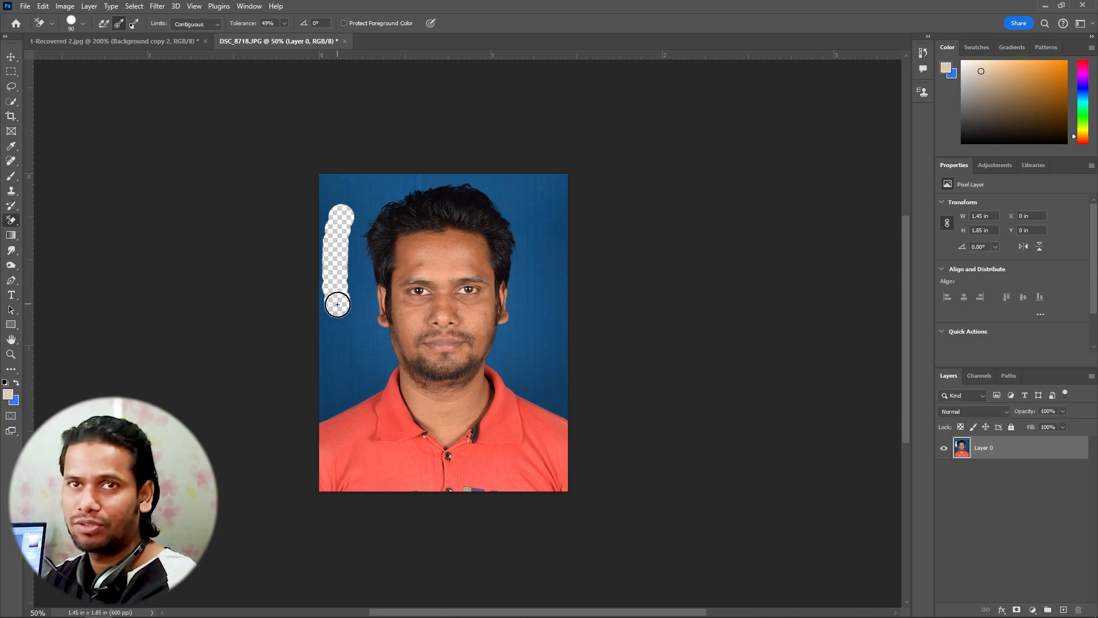
pyautogui.hotkey('ctrl', '+')
pyautogui.hotkey('ctrl', '+')
pyautogui.moveTo(223, 281); pyautogui.dragTo(322, 407)
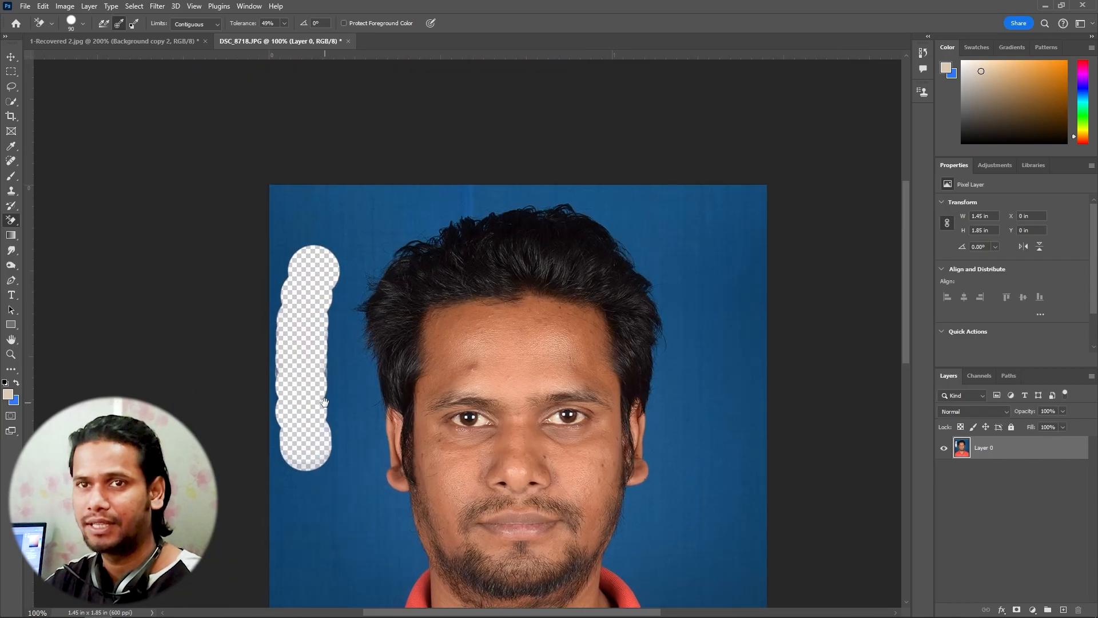
pyautogui.moveTo(377, 228)
pyautogui.mouseDown()
pyautogui.moveTo(346, 337)
pyautogui.moveTo(351, 447)
pyautogui.mouseUp()
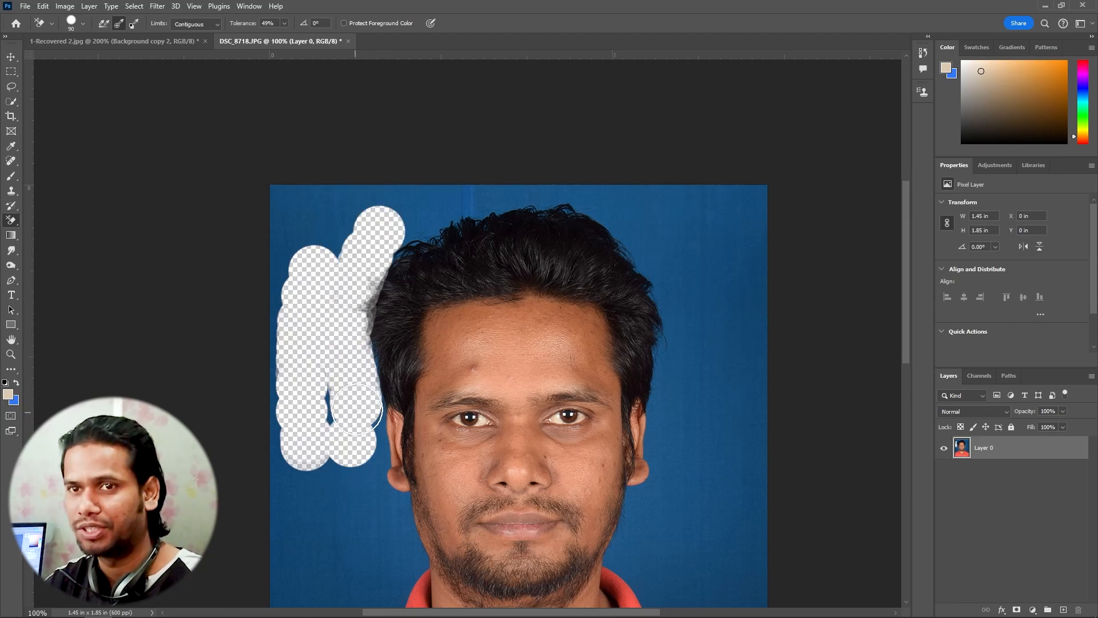
# Try Sampling: Once with a 60 px Background Eraser over the backdrop, the hair and the man's cheek
pyautogui.click(117, 30)
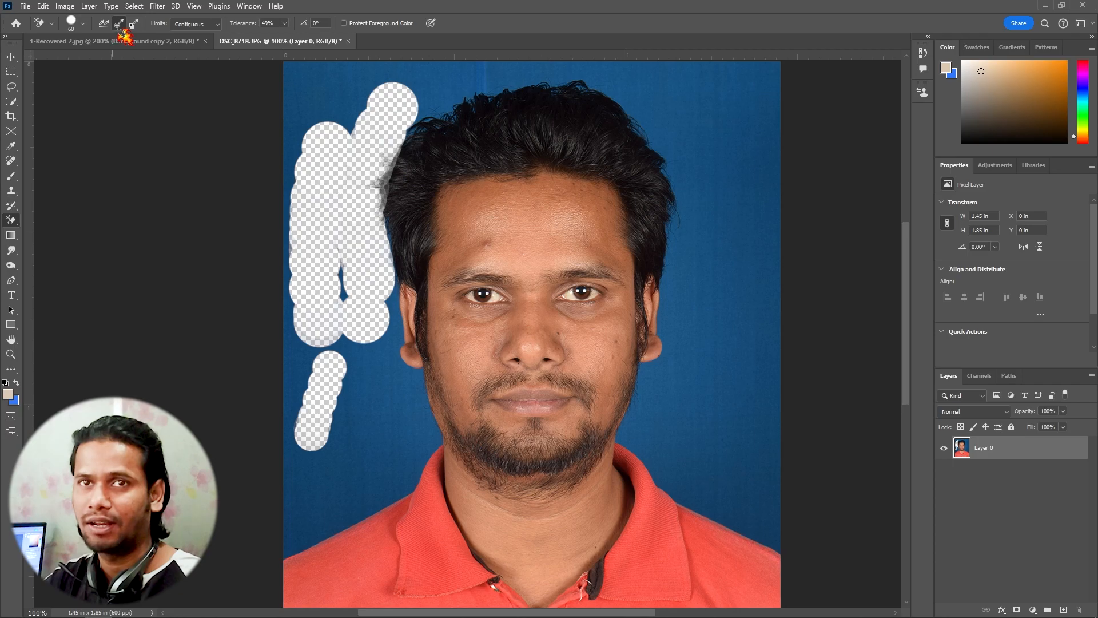
pyautogui.moveTo(374, 384)
pyautogui.mouseDown()
pyautogui.moveTo(372, 432)
pyautogui.moveTo(348, 476)
pyautogui.moveTo(341, 430)
pyautogui.moveTo(384, 291)
pyautogui.moveTo(392, 373)
pyautogui.moveTo(380, 207)
pyautogui.mouseUp()
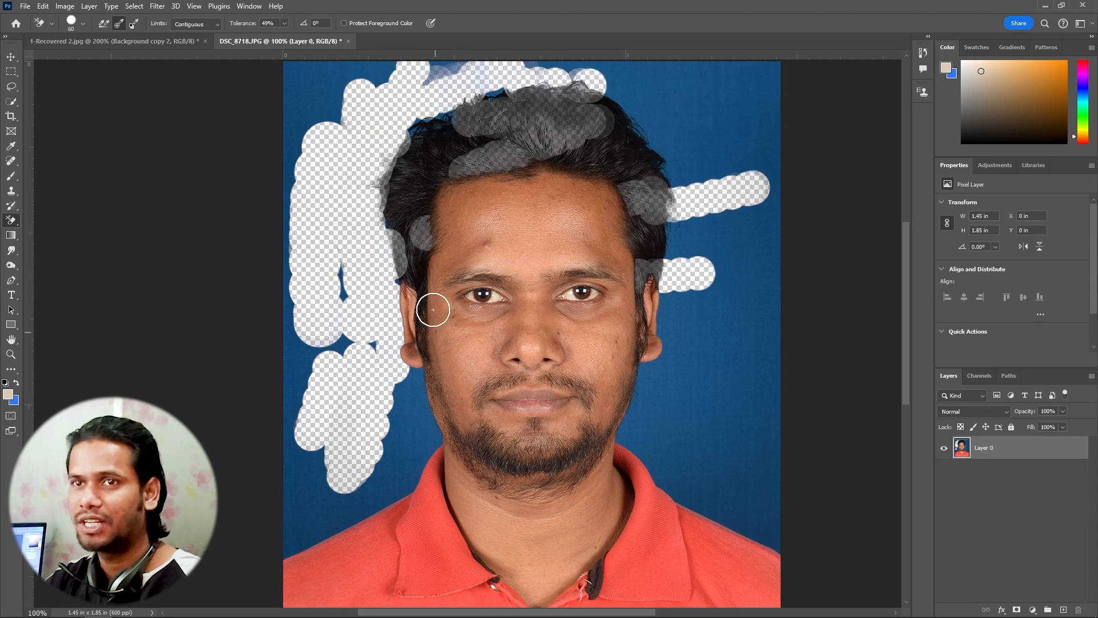
pyautogui.moveTo(491, 221)
pyautogui.mouseDown()
pyautogui.moveTo(462, 245)
pyautogui.moveTo(109, 36)
pyautogui.moveTo(113, 24)
pyautogui.moveTo(388, 400)
pyautogui.moveTo(333, 325)
pyautogui.moveTo(282, 421)
pyautogui.moveTo(335, 502)
pyautogui.moveTo(410, 425)
pyautogui.mouseUp()
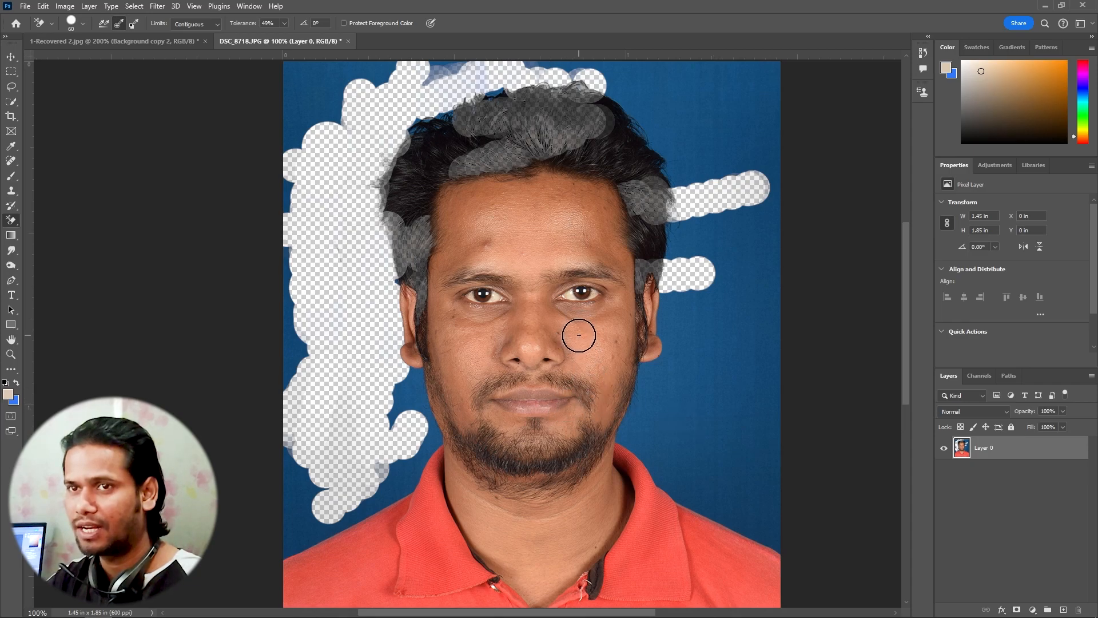
pyautogui.moveTo(579, 335)
pyautogui.mouseDown()
pyautogui.moveTo(588, 348)
pyautogui.moveTo(578, 303)
pyautogui.moveTo(572, 353)
pyautogui.moveTo(626, 378)
pyautogui.mouseUp()
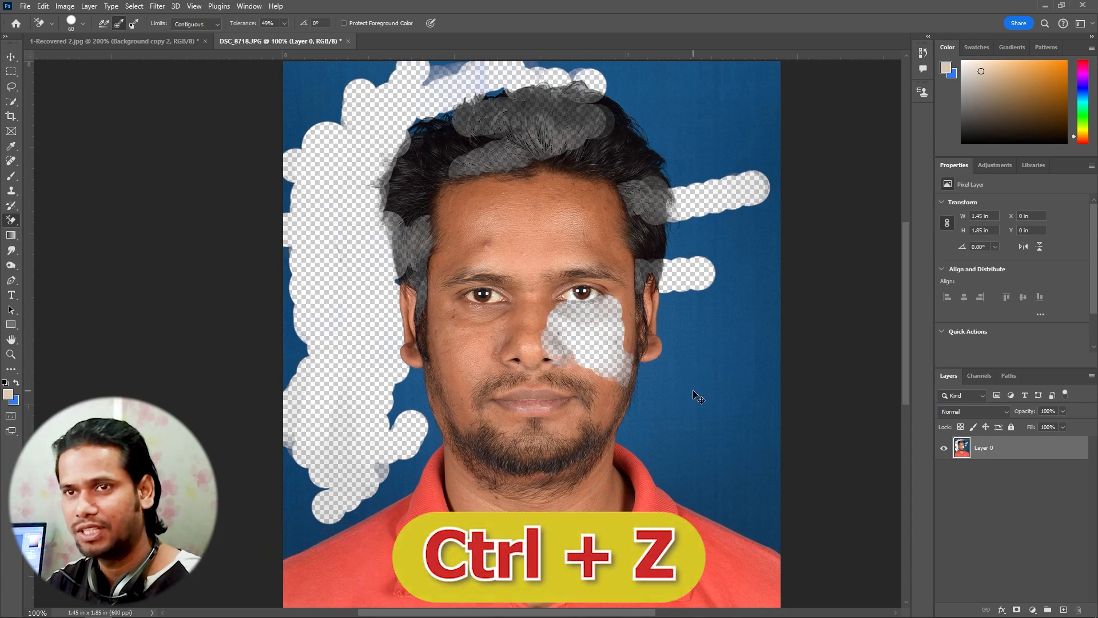
# Undo all Background Eraser strokes on the cropped portrait
pyautogui.hotkey('ctrl', 'z')
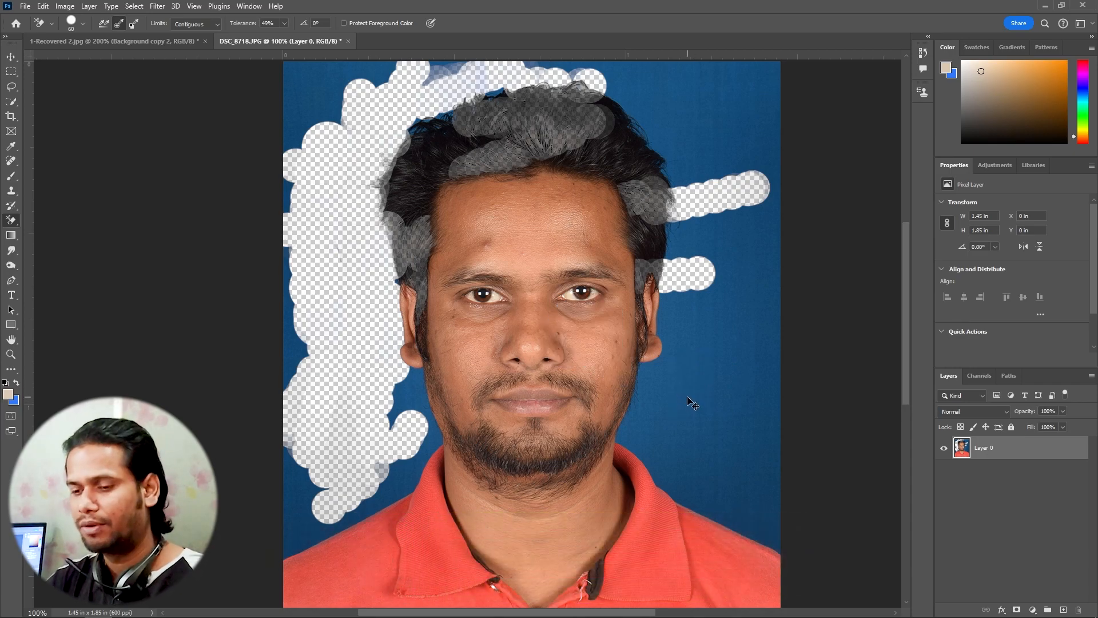
pyautogui.hotkey('ctrl', 'z')
pyautogui.hotkey('ctrl', 'z')
pyautogui.hotkey('ctrl', 'z')
pyautogui.hotkey('ctrl', 'z')
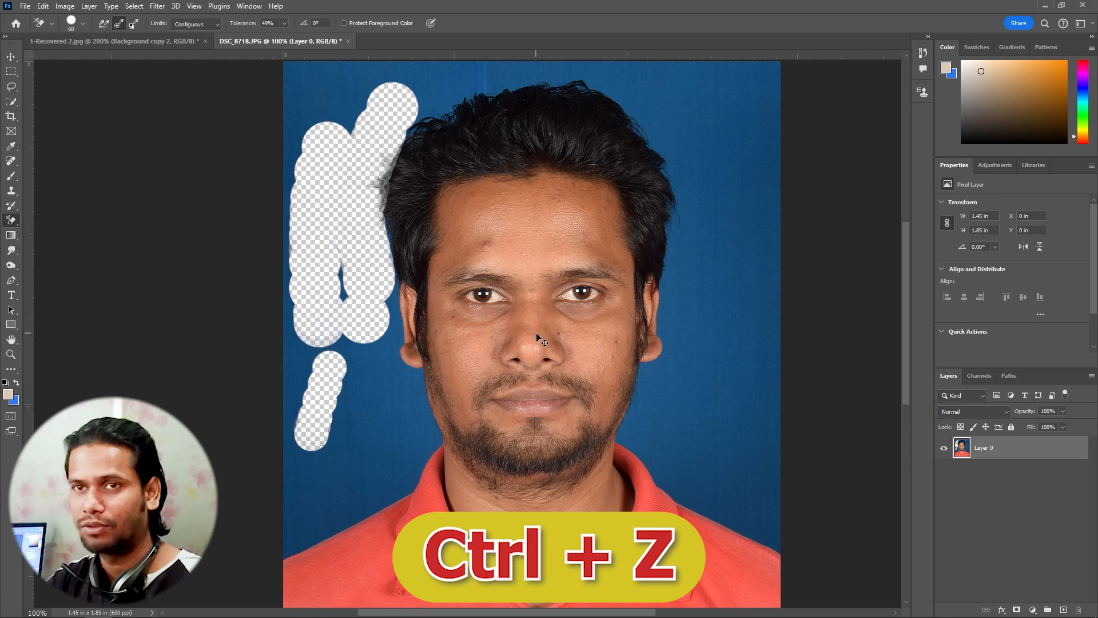
pyautogui.hotkey('ctrl', 'z')
pyautogui.hotkey('ctrl', 'z')
pyautogui.hotkey('ctrl', 'z')
# Set the Background Eraser to Sampling: Background Swatch and sample the dark blue backdrop as the foreground colour
pyautogui.click(134, 24)
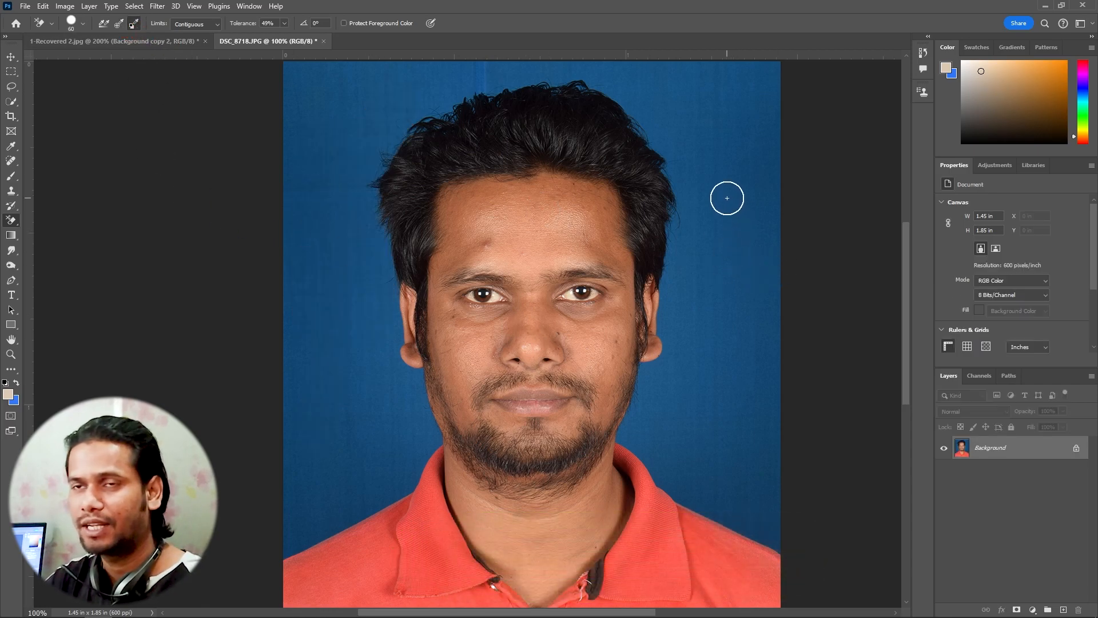
pyautogui.click(732, 312)
pyautogui.keyDown('alt'); pyautogui.click(743, 209); pyautogui.keyUp('alt')
pyautogui.keyDown('alt'); pyautogui.click(738, 383); pyautogui.keyUp('alt')
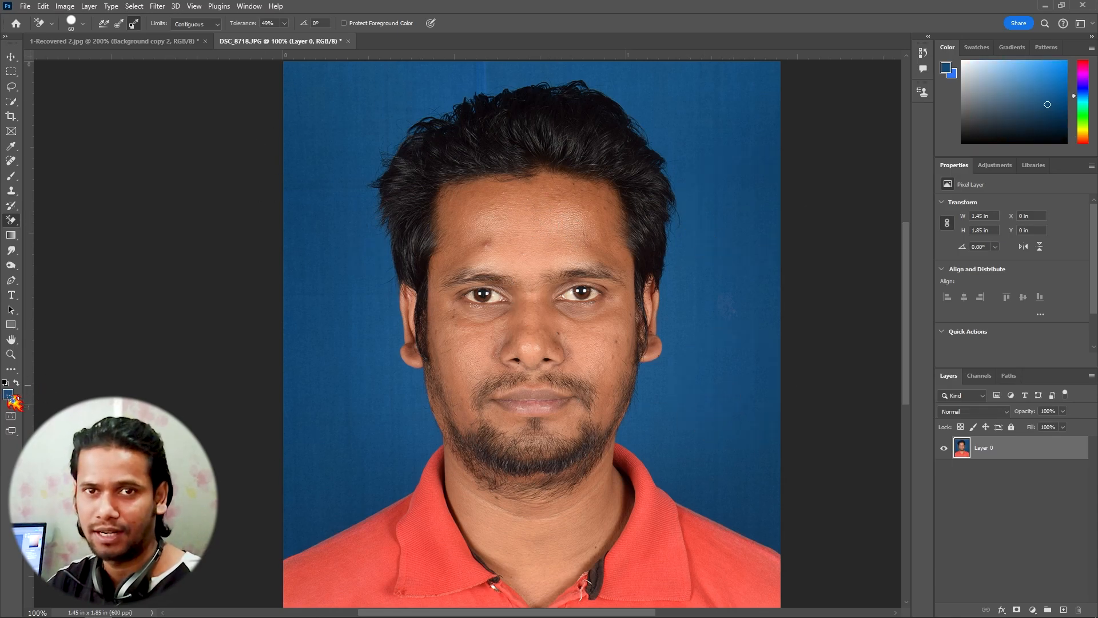
# Erase the blue backdrop around the man's head with a 50 px Background Eraser, raising the tolerance to 86%
pyautogui.moveTo(356, 321)
pyautogui.mouseDown()
pyautogui.moveTo(363, 374)
pyautogui.moveTo(375, 290)
pyautogui.moveTo(382, 397)
pyautogui.moveTo(386, 345)
pyautogui.moveTo(395, 367)
pyautogui.moveTo(383, 343)
pyautogui.moveTo(396, 333)
pyautogui.moveTo(389, 340)
pyautogui.moveTo(384, 209)
pyautogui.moveTo(384, 306)
pyautogui.moveTo(375, 236)
pyautogui.moveTo(365, 288)
pyautogui.moveTo(376, 199)
pyautogui.mouseUp()
pyautogui.press('[')
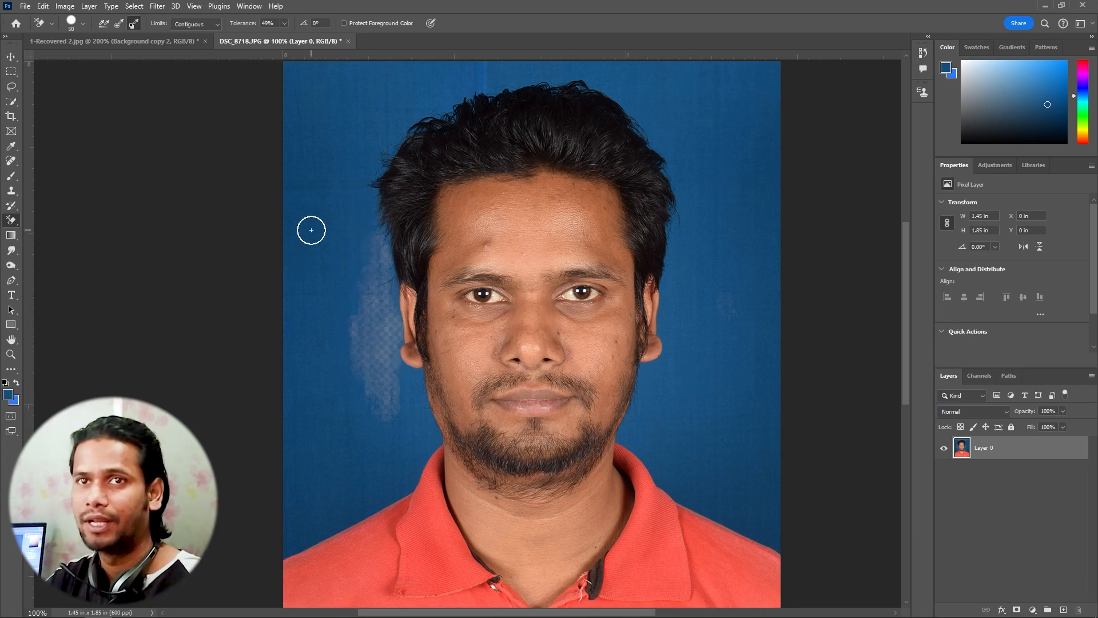
pyautogui.click(285, 24)
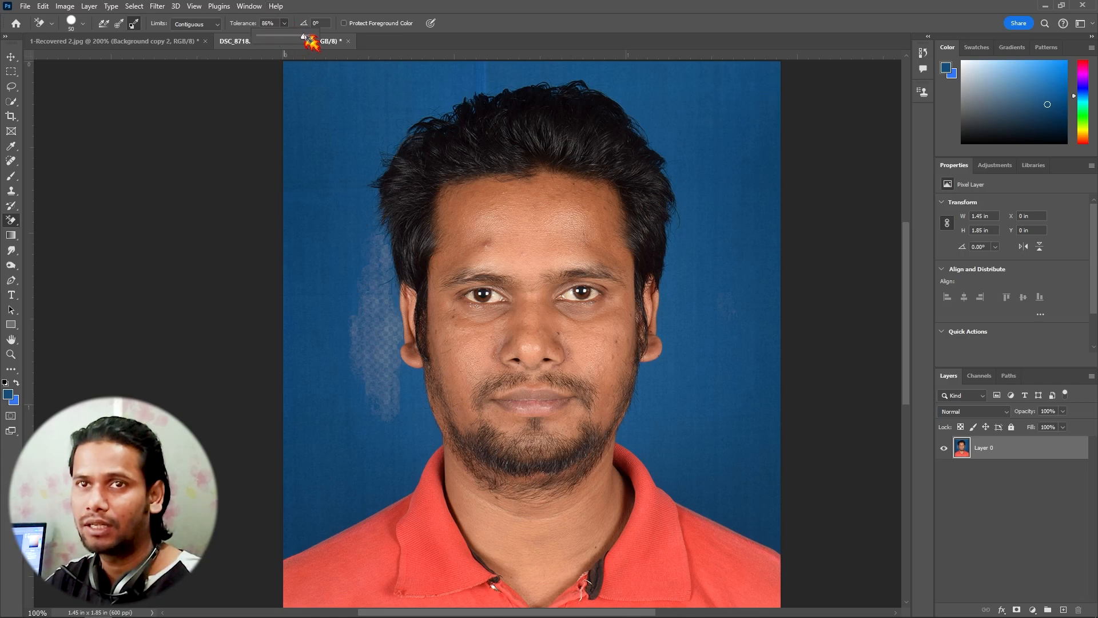
pyautogui.moveTo(335, 383)
pyautogui.mouseDown()
pyautogui.moveTo(373, 250)
pyautogui.moveTo(375, 398)
pyautogui.moveTo(381, 257)
pyautogui.moveTo(389, 421)
pyautogui.moveTo(386, 294)
pyautogui.moveTo(420, 410)
pyautogui.moveTo(410, 345)
pyautogui.moveTo(414, 429)
pyautogui.moveTo(398, 330)
pyautogui.moveTo(401, 451)
pyautogui.moveTo(397, 385)
pyautogui.mouseUp()
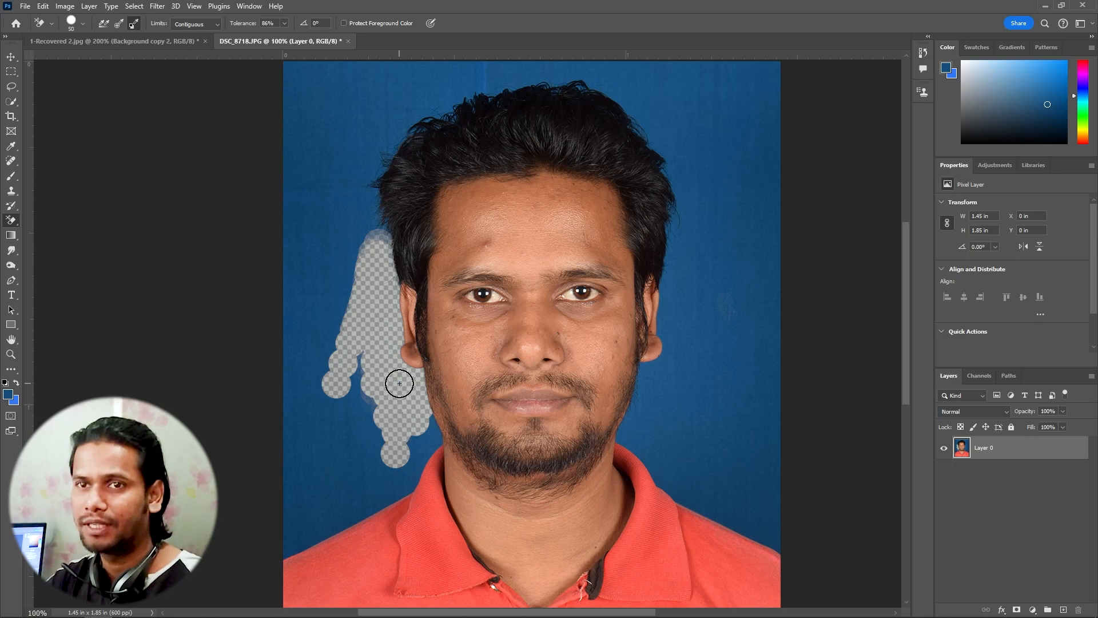
pyautogui.moveTo(359, 166)
pyautogui.mouseDown()
pyautogui.moveTo(363, 202)
pyautogui.moveTo(383, 164)
pyautogui.moveTo(377, 235)
pyautogui.moveTo(375, 170)
pyautogui.moveTo(349, 226)
pyautogui.moveTo(360, 165)
pyautogui.moveTo(365, 172)
pyautogui.moveTo(389, 134)
pyautogui.moveTo(397, 169)
pyautogui.moveTo(453, 95)
pyautogui.moveTo(504, 82)
pyautogui.moveTo(633, 88)
pyautogui.moveTo(597, 97)
pyautogui.moveTo(702, 181)
pyautogui.moveTo(657, 153)
pyautogui.moveTo(678, 186)
pyautogui.moveTo(669, 255)
pyautogui.moveTo(680, 311)
pyautogui.moveTo(671, 371)
pyautogui.moveTo(644, 382)
pyautogui.moveTo(649, 405)
pyautogui.moveTo(662, 300)
pyautogui.moveTo(667, 381)
pyautogui.moveTo(634, 385)
pyautogui.moveTo(627, 431)
pyautogui.mouseUp()
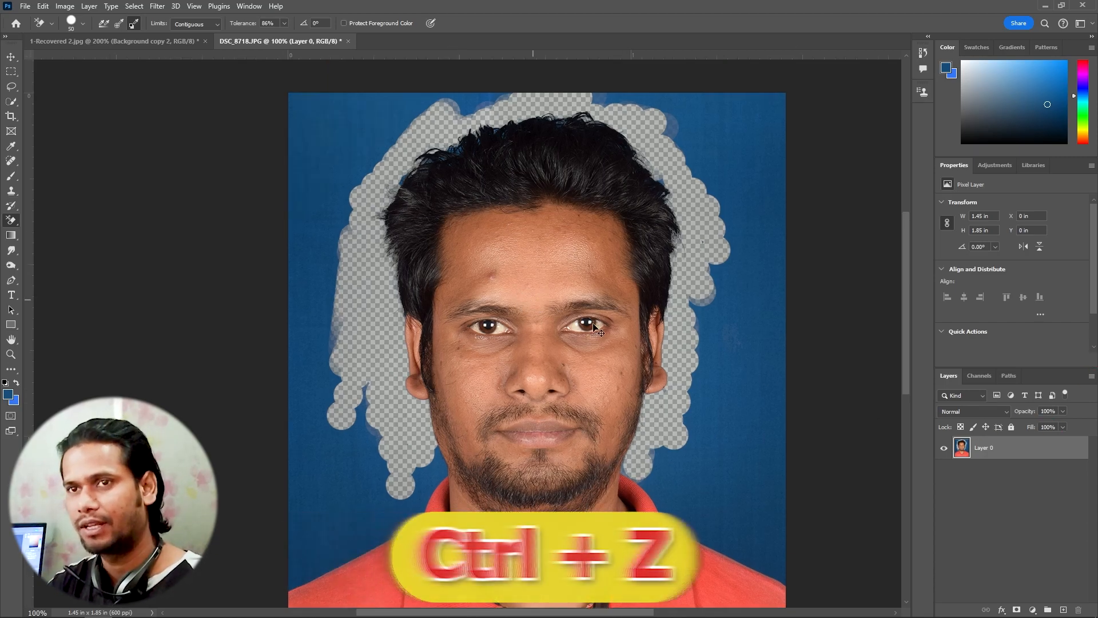
# Undo the background-swatch eraser strokes around the man's head
pyautogui.hotkey('ctrl', 'z')
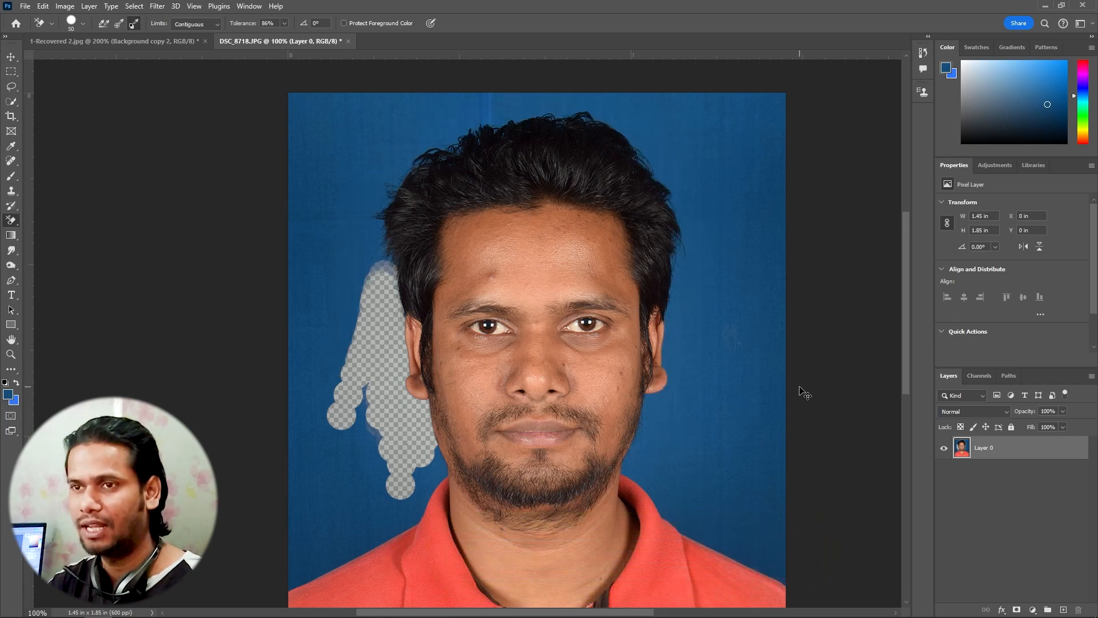
pyautogui.hotkey('ctrl', 'z')
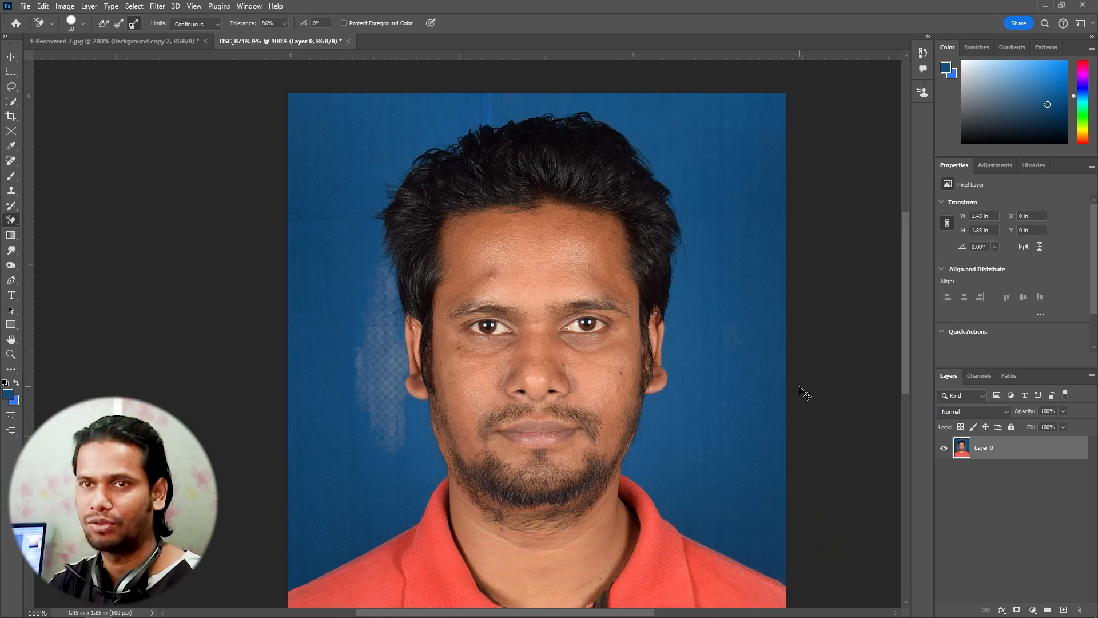
pyautogui.hotkey('ctrl', 'z')
# Remove the blue backdrop on the image's left side with the Magic Eraser at tolerance 32, contiguous and anti-aliased
pyautogui.rightClick(14, 222)
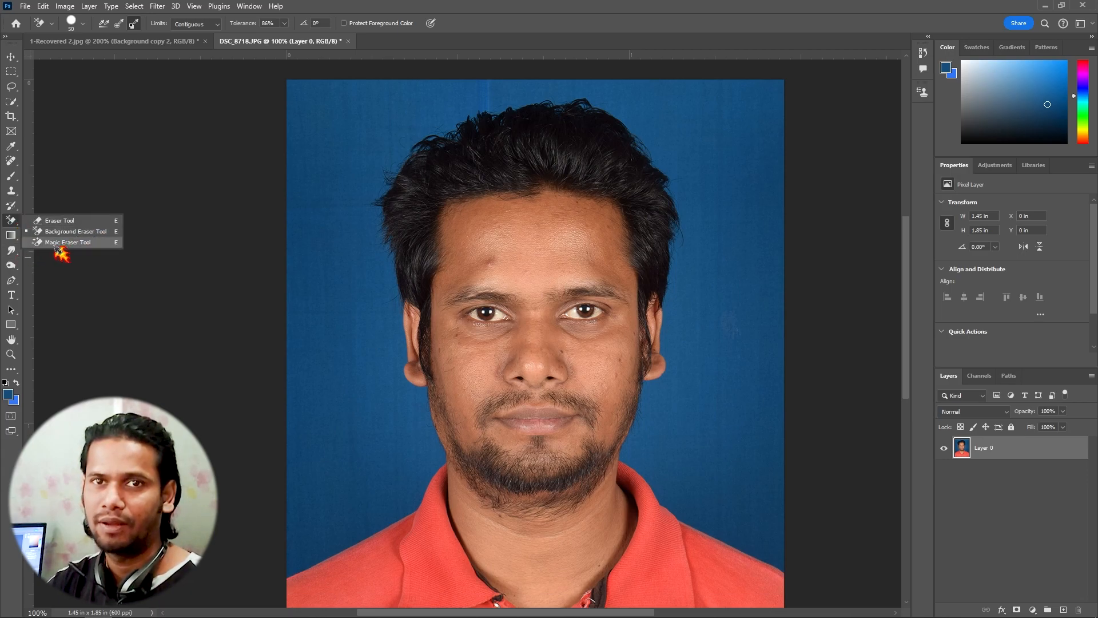
pyautogui.click(67, 243)
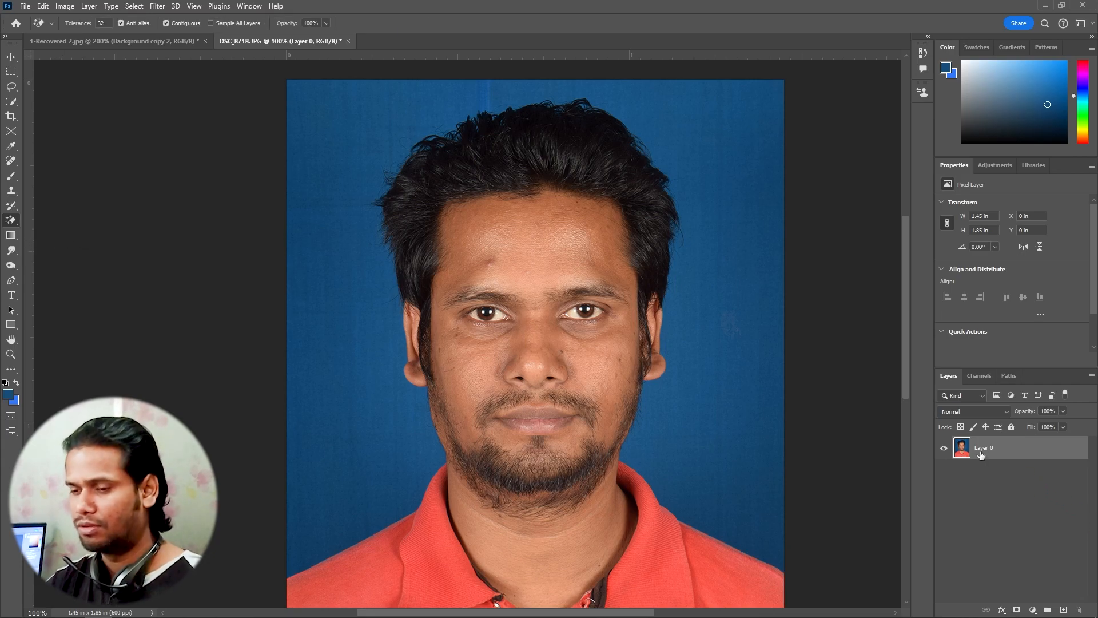
pyautogui.click(344, 220)
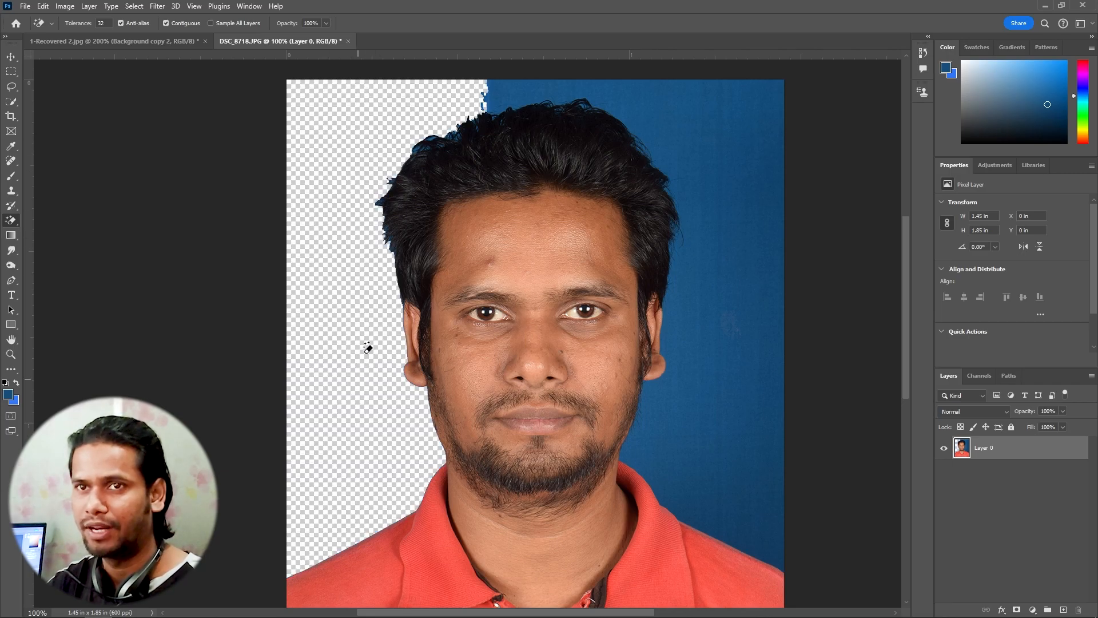
# Remove the remaining blue backdrop on the image's right side with the Magic Eraser at tolerance 32, contiguous and anti-aliased
pyautogui.click(758, 220)
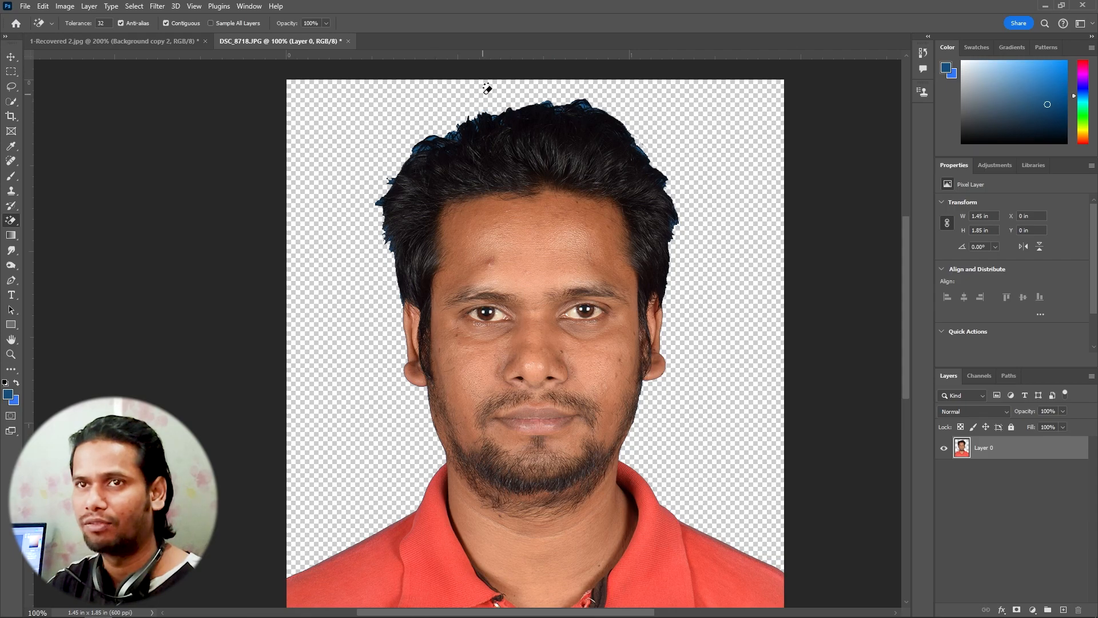
pyautogui.scroll(-3, 588, 289)
pyautogui.hscroll(1, 588, 289)
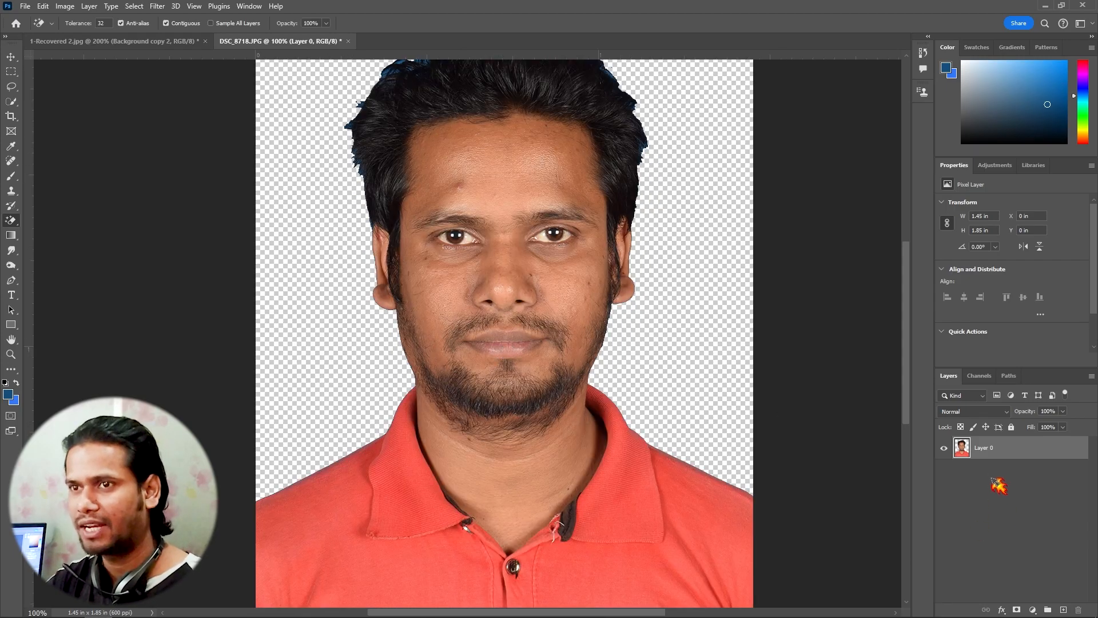
pyautogui.moveTo(449, 307); pyautogui.dragTo(474, 406)
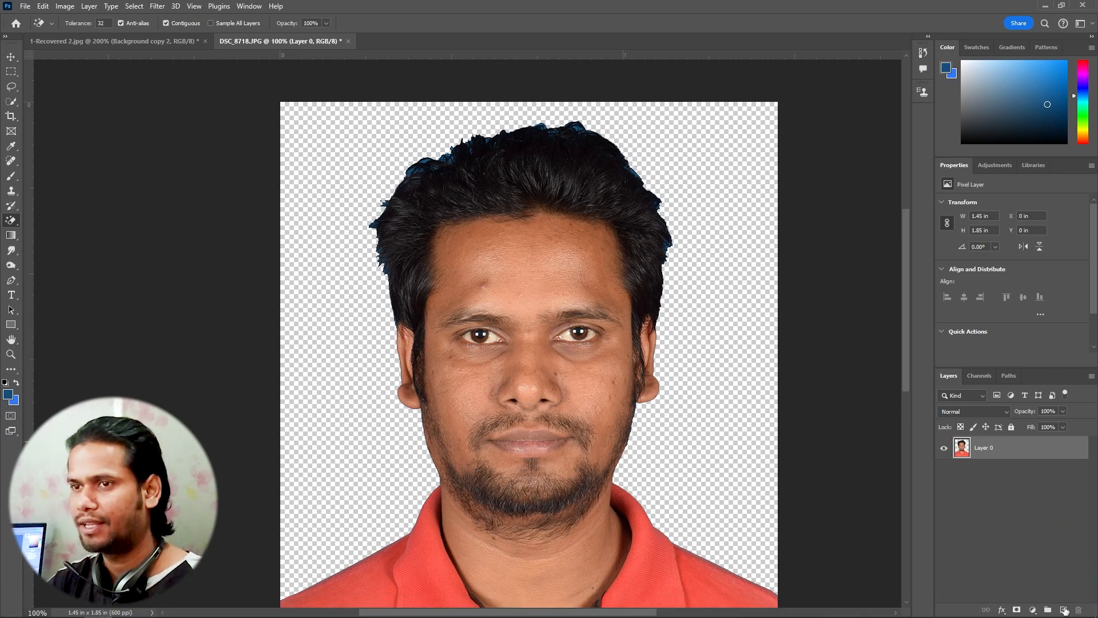
# Add a new layer filled with the bright blue background colour and place it beneath the portrait layer, leaving the portrait layer selected
pyautogui.click(1063, 609)
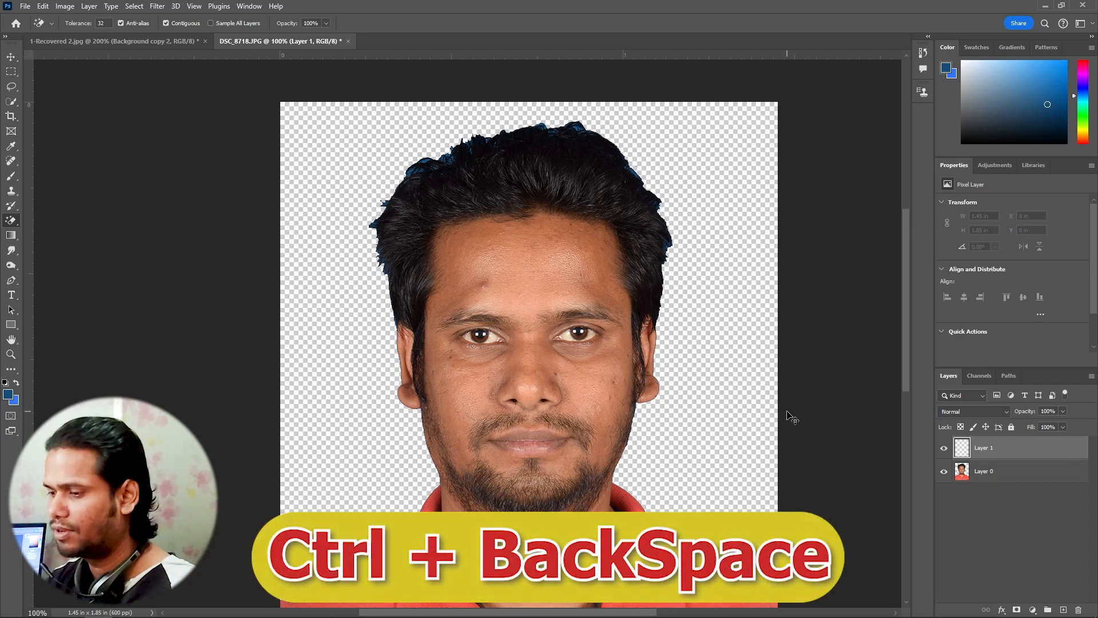
pyautogui.hotkey('ctrl', 'BackSpace')
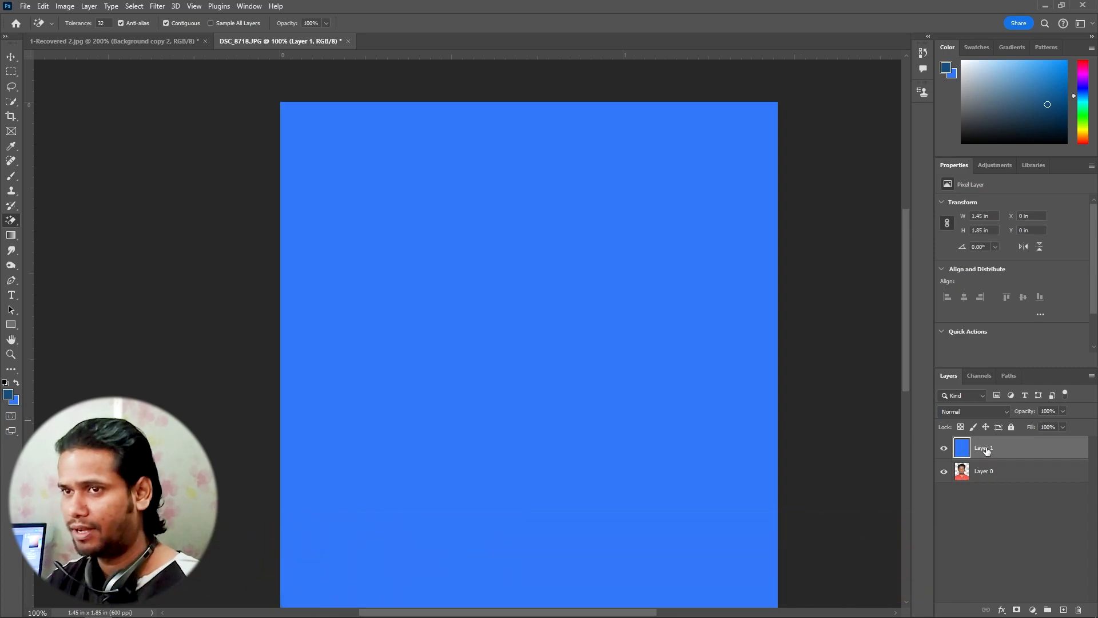
pyautogui.moveTo(1004, 446); pyautogui.dragTo(979, 485)
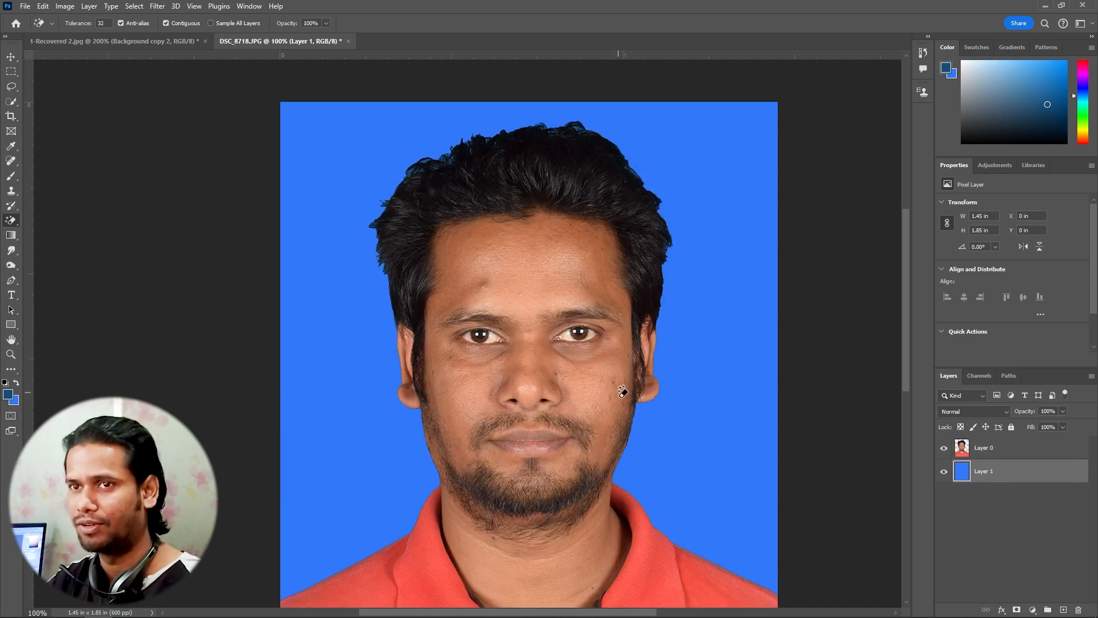
pyautogui.hotkey('alt', ']')
pyautogui.hotkey('ctrl', '-')
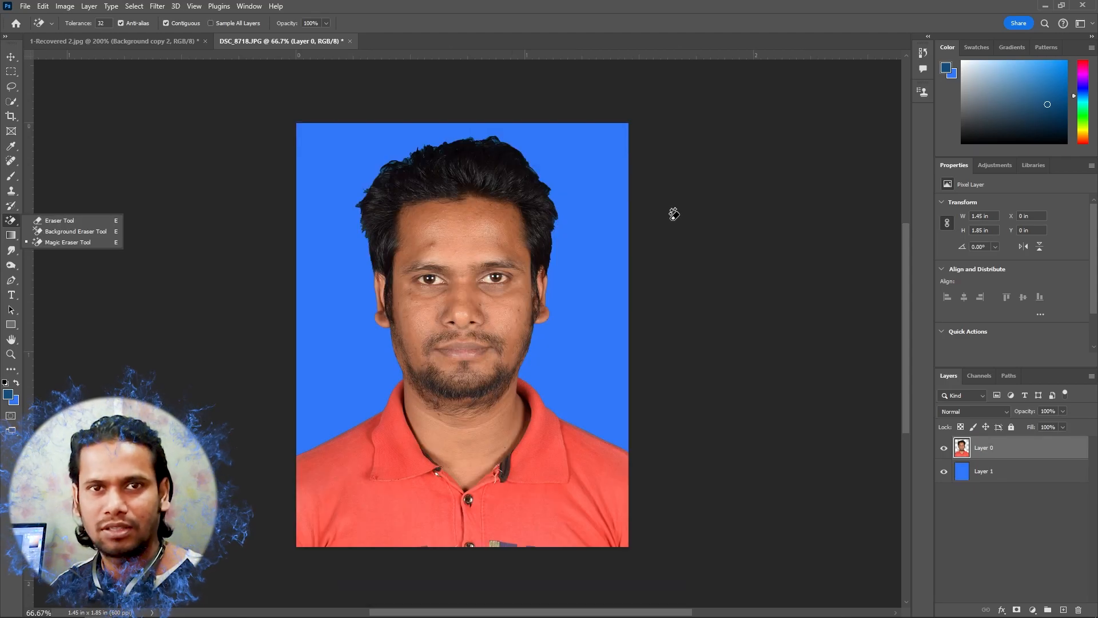